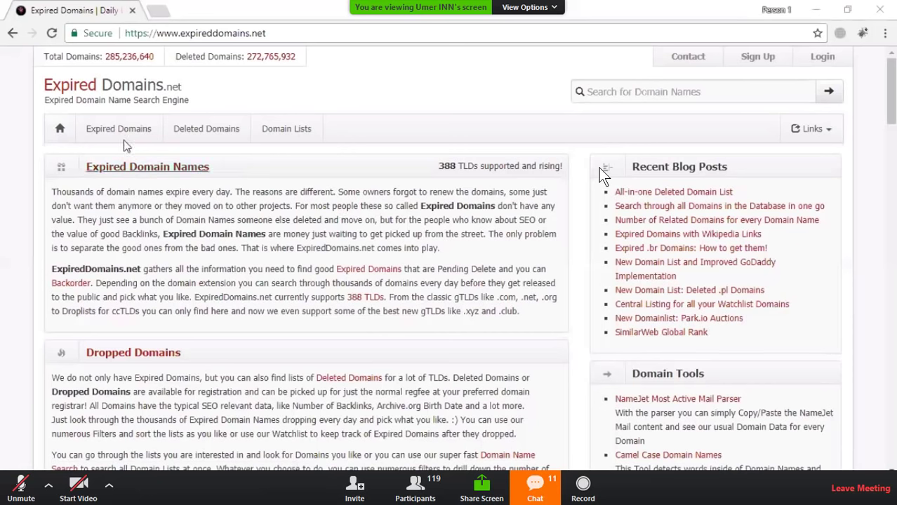
Step: Open the Zoom group chat to read attendees' keyword suggestions such as pets, diabetes and golf
{"action": "left_click", "coordinate": [641, 92]}
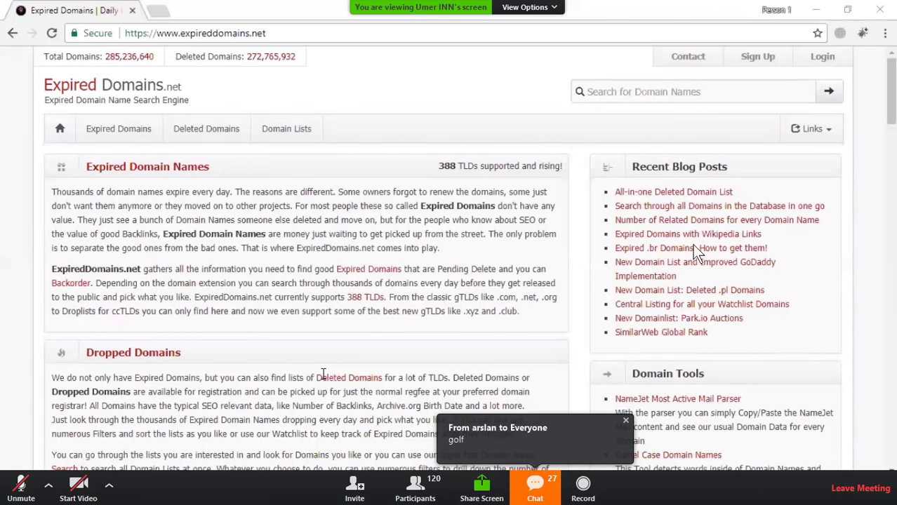
{"action": "left_click", "coordinate": [535, 485]}
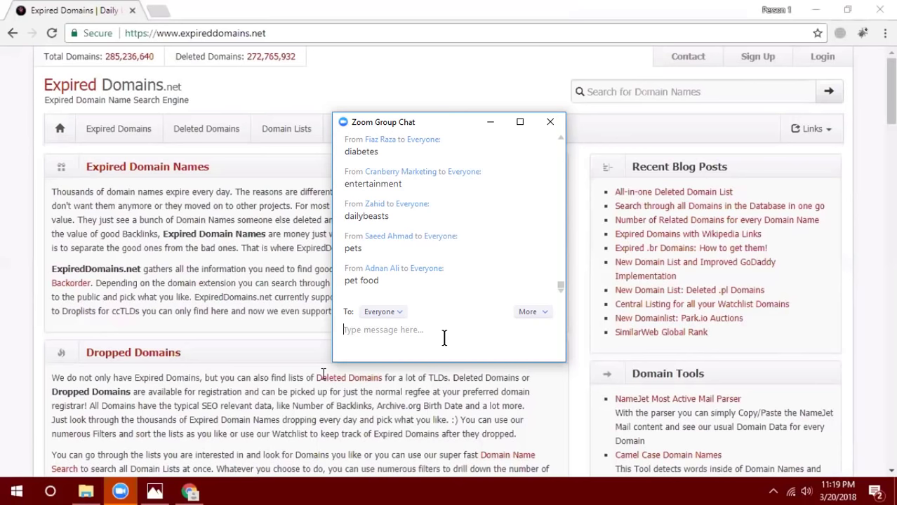
Step: Search domain names for 'golf' (about 379,191 results) and minimize the group chat window
{"action": "left_click", "coordinate": [686, 92]}
{"action": "type", "text": "go"}
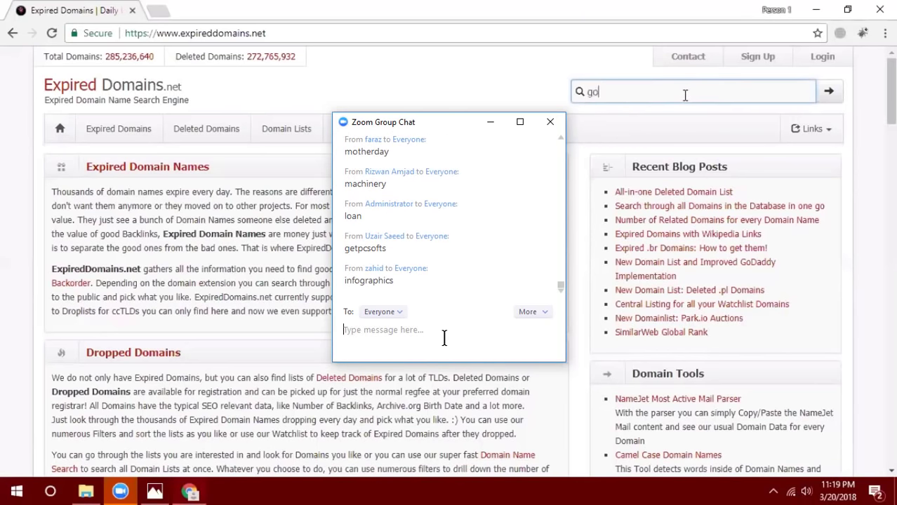
{"action": "type", "text": "lf"}
{"action": "key", "text": "Return"}
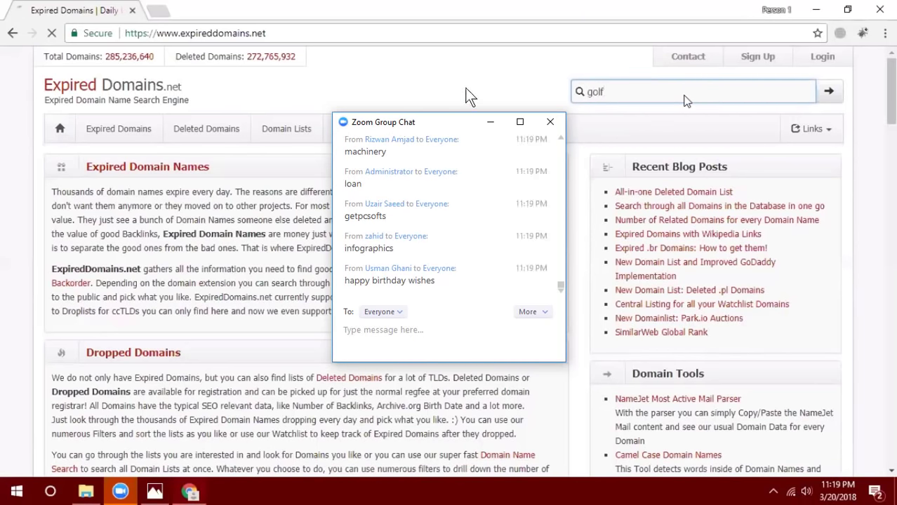
{"action": "left_click", "coordinate": [490, 123]}
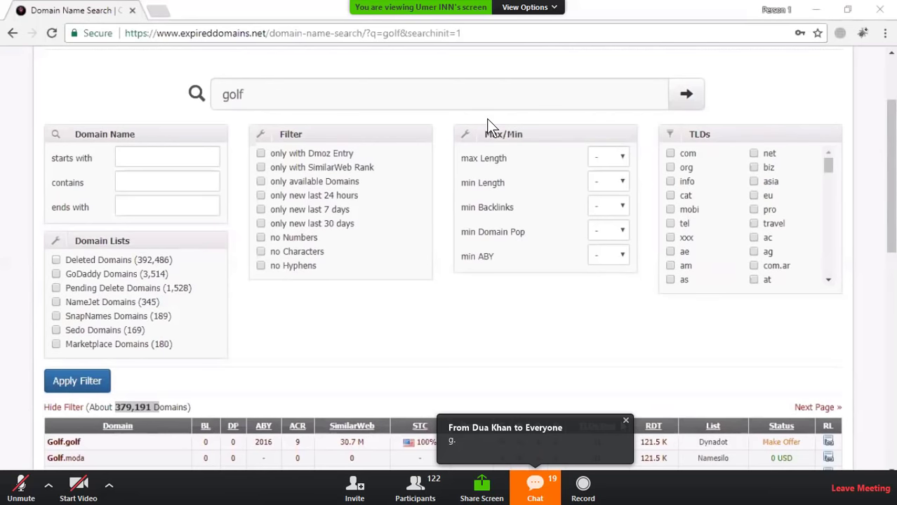
Step: Dismiss the incoming chat message notification
{"action": "left_click", "coordinate": [625, 422]}
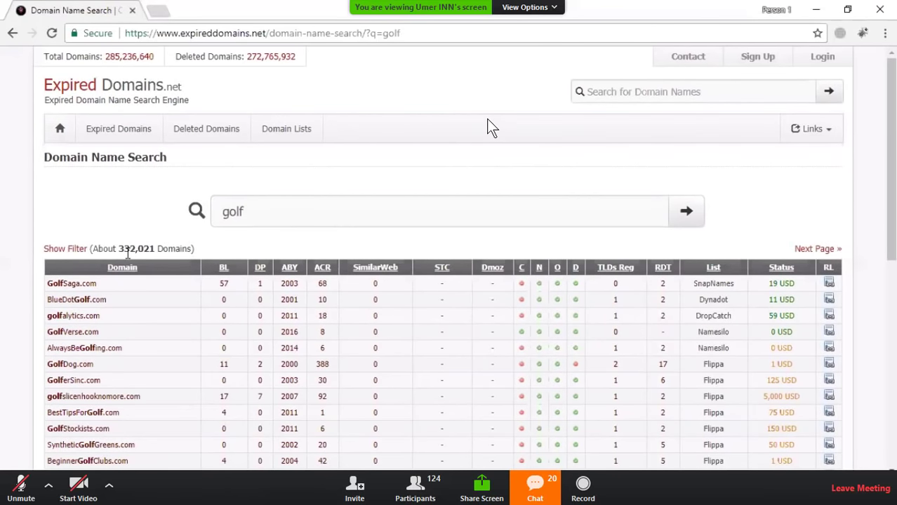
Step: Limit the golf search to the Deleted Domains list, narrowing results to about 327,670
{"action": "left_click_drag", "start_coordinate": [127, 253], "coordinate": [191, 253]}
{"action": "left_click", "coordinate": [70, 249]}
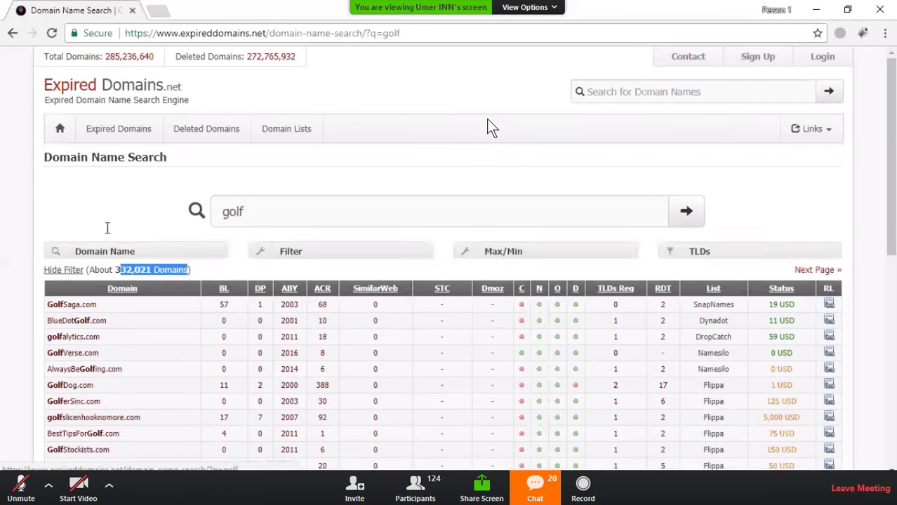
{"action": "scroll", "coordinate": [582, 258], "scroll_direction": "down", "scroll_amount": 1}
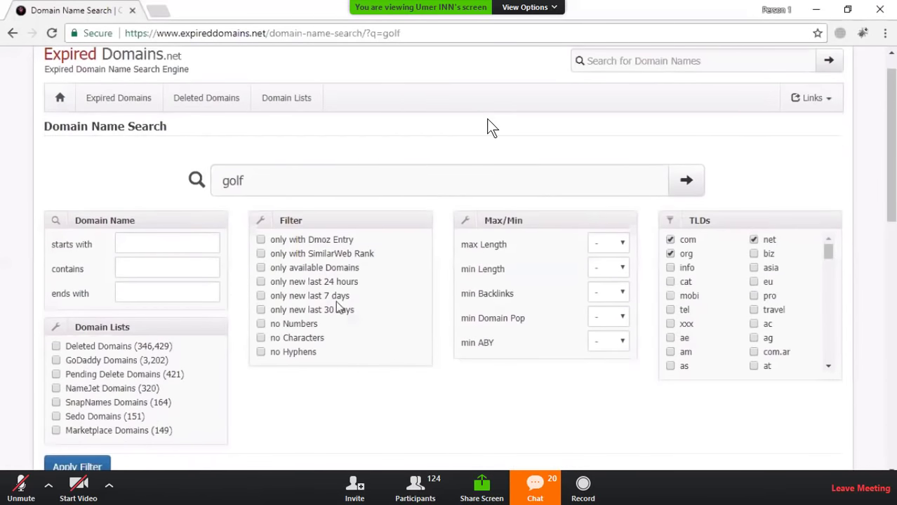
{"action": "scroll", "coordinate": [341, 309], "scroll_direction": "down", "scroll_amount": 1}
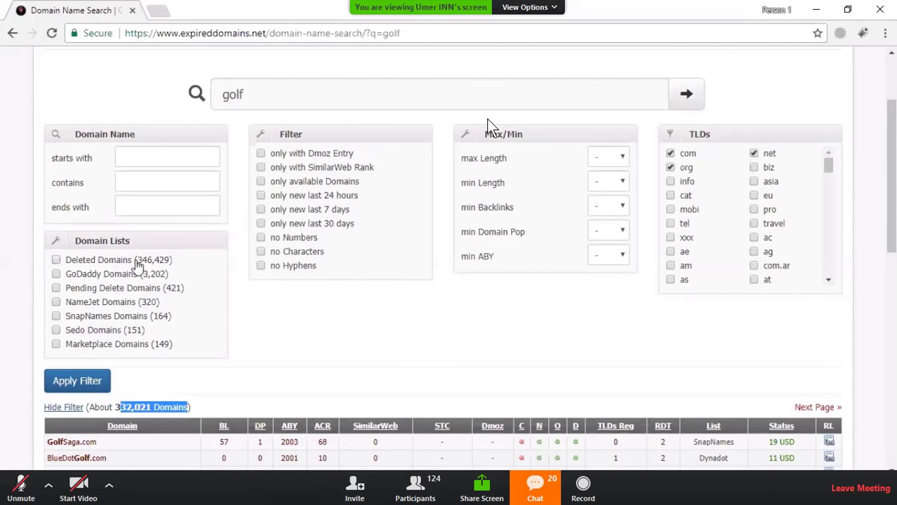
{"action": "left_click", "coordinate": [135, 262]}
{"action": "left_click", "coordinate": [93, 386]}
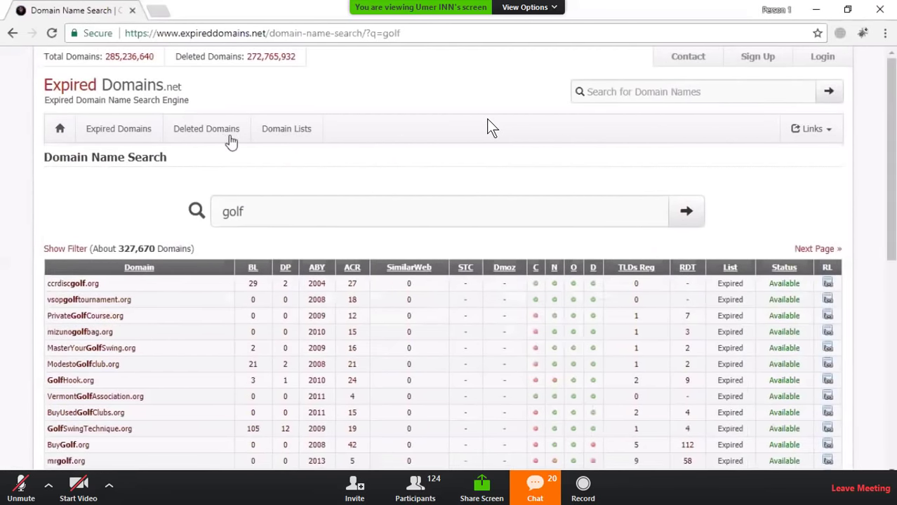
Step: Reopen the filter panel and scroll through its options
{"action": "left_click", "coordinate": [67, 250]}
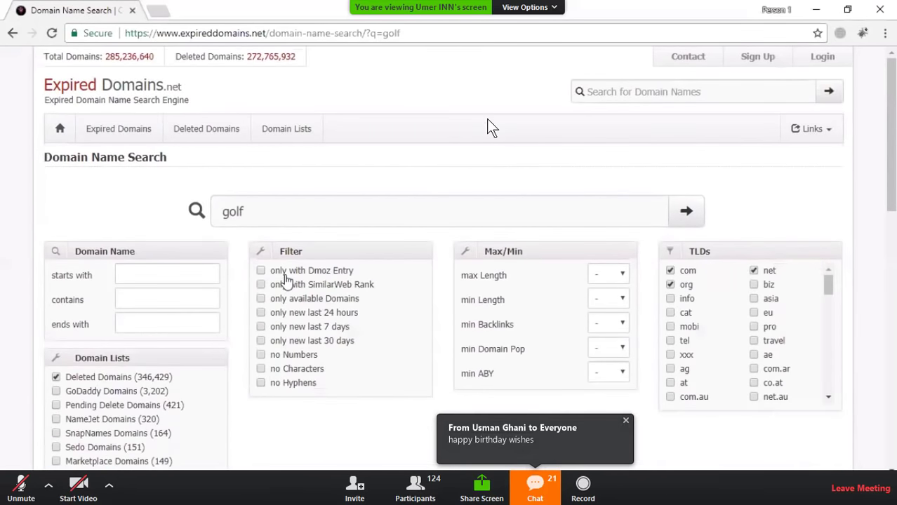
{"action": "scroll", "coordinate": [287, 281], "scroll_direction": "down", "scroll_amount": 1}
{"action": "scroll", "coordinate": [286, 281], "scroll_direction": "down", "scroll_amount": 2}
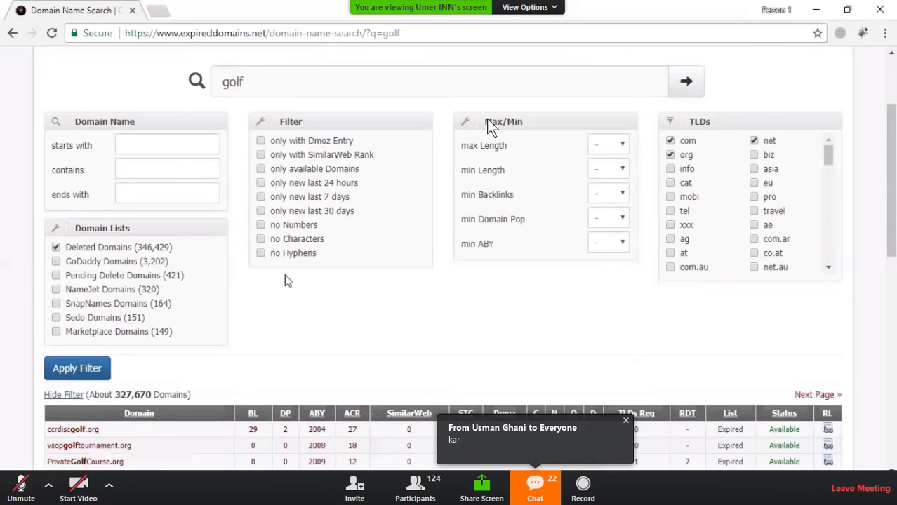
{"action": "scroll", "coordinate": [288, 278], "scroll_direction": "down", "scroll_amount": 2}
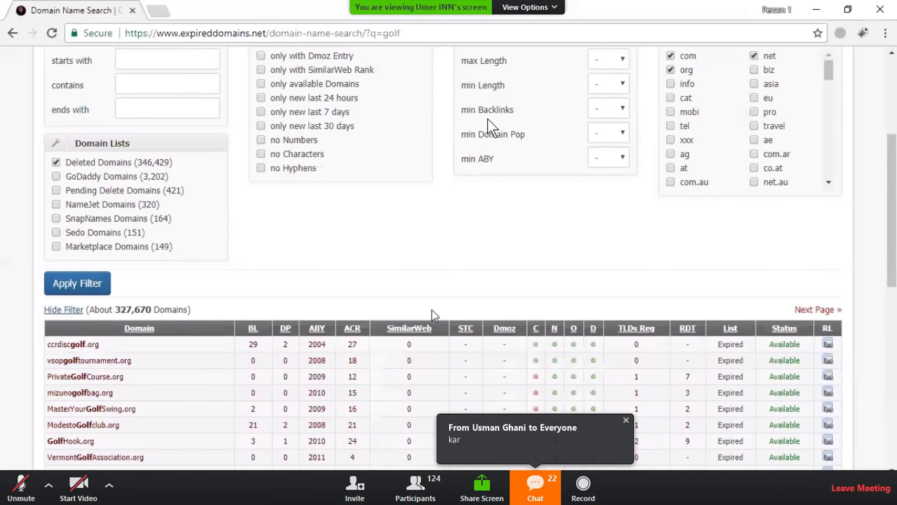
{"action": "scroll", "coordinate": [431, 309], "scroll_direction": "up", "scroll_amount": 2}
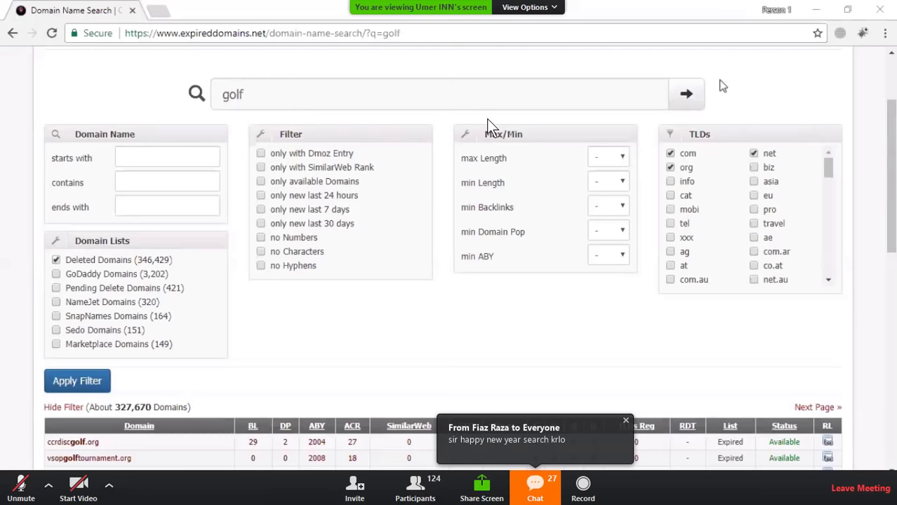
{"action": "scroll", "coordinate": [488, 125], "scroll_direction": "up", "scroll_amount": 3}
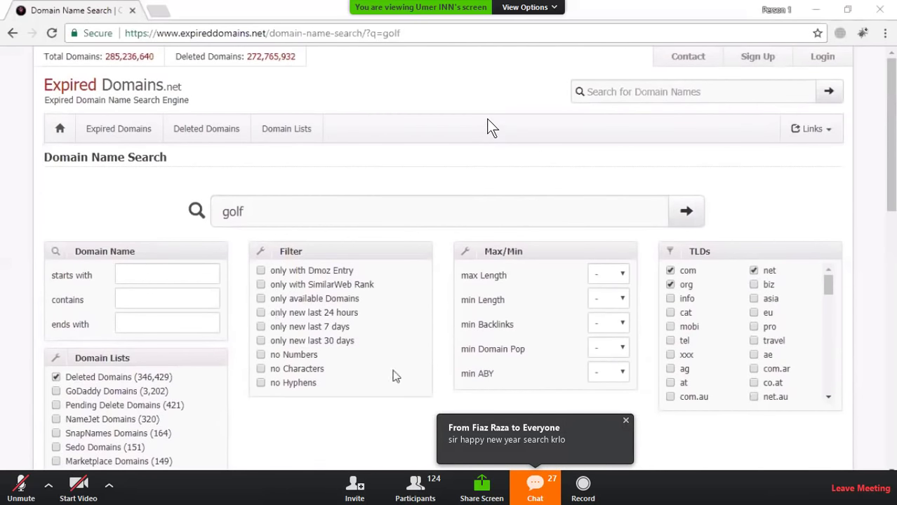
Step: Paste the account username, enter the password and submit the login form
{"action": "right_click", "coordinate": [397, 200]}
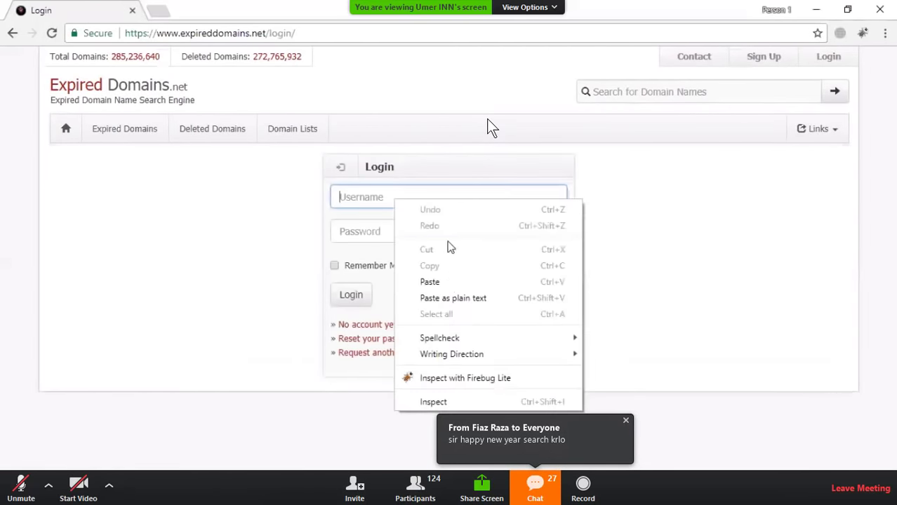
{"action": "left_click", "coordinate": [431, 281]}
{"action": "left_click", "coordinate": [449, 240]}
{"action": "type", "text": "••••••••"}
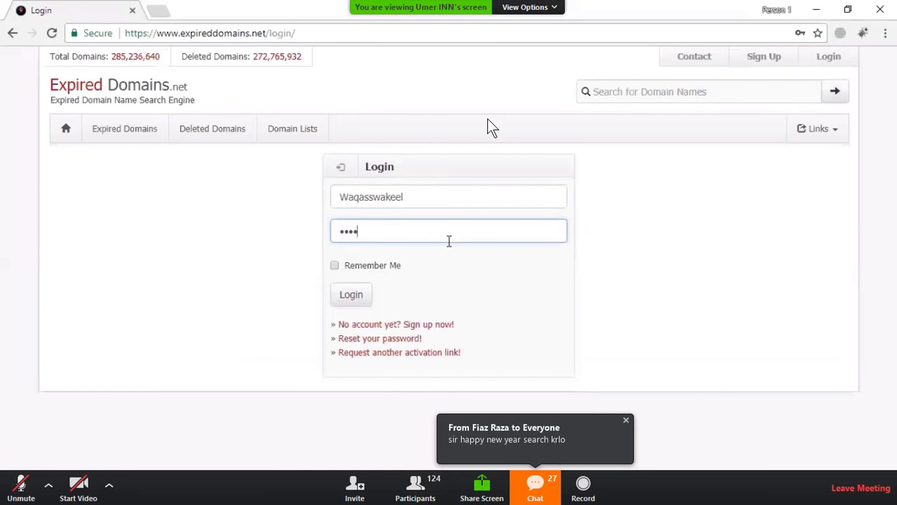
{"action": "key", "text": "Return"}
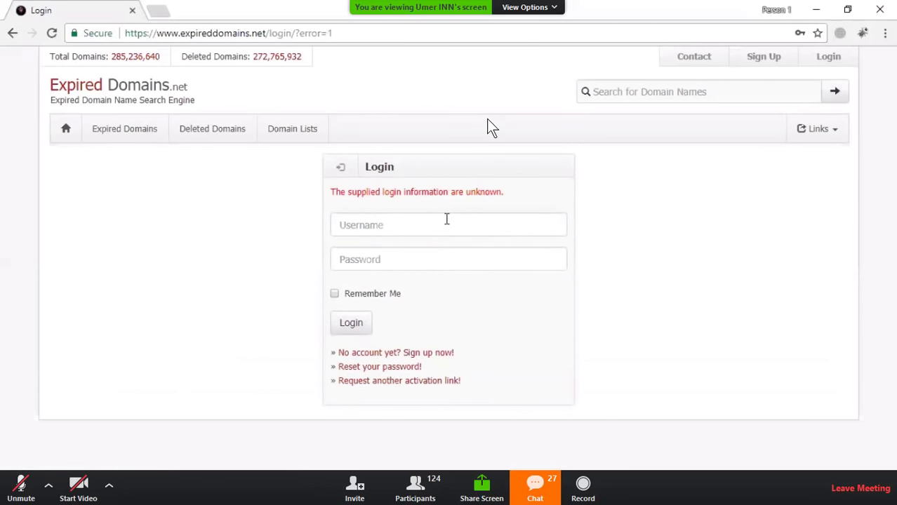
Step: Log in again with the saved username from autocomplete and the account password
{"action": "left_click", "coordinate": [447, 221]}
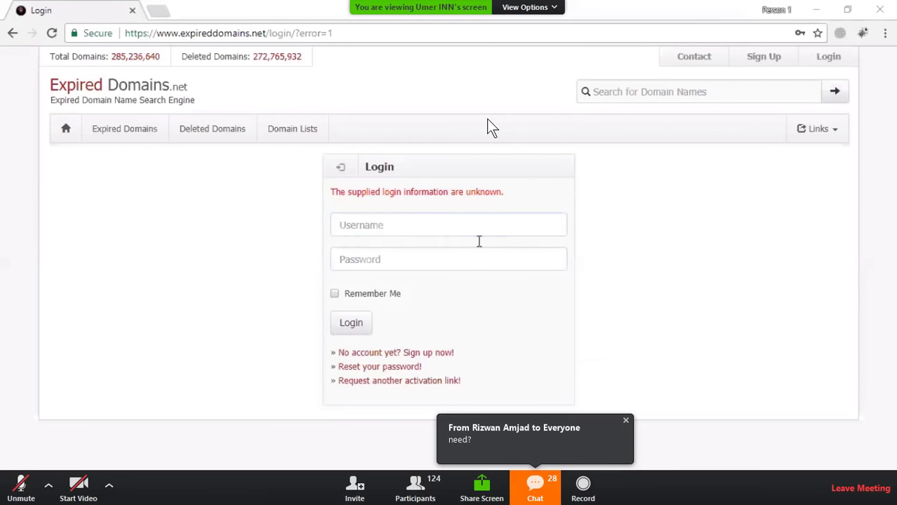
{"action": "left_click", "coordinate": [392, 226]}
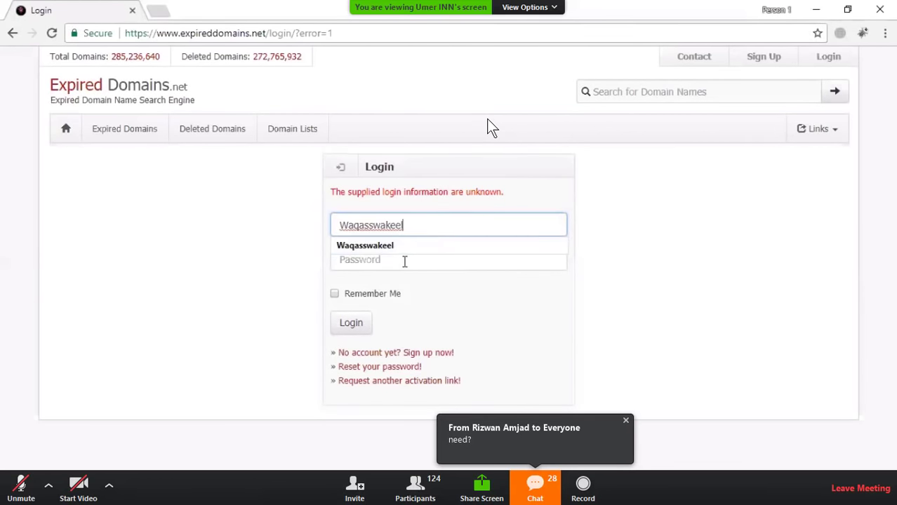
{"action": "left_click", "coordinate": [405, 261]}
{"action": "type", "text": "******"}
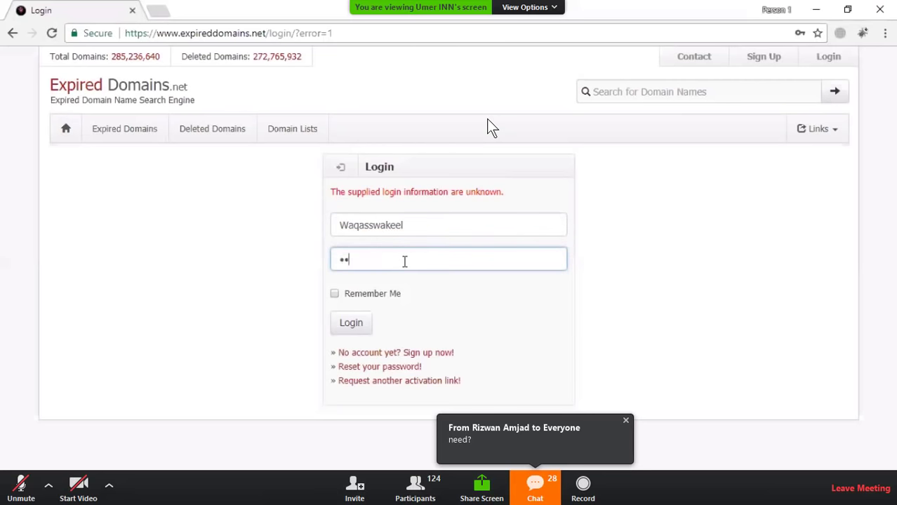
{"action": "type", "text": "***"}
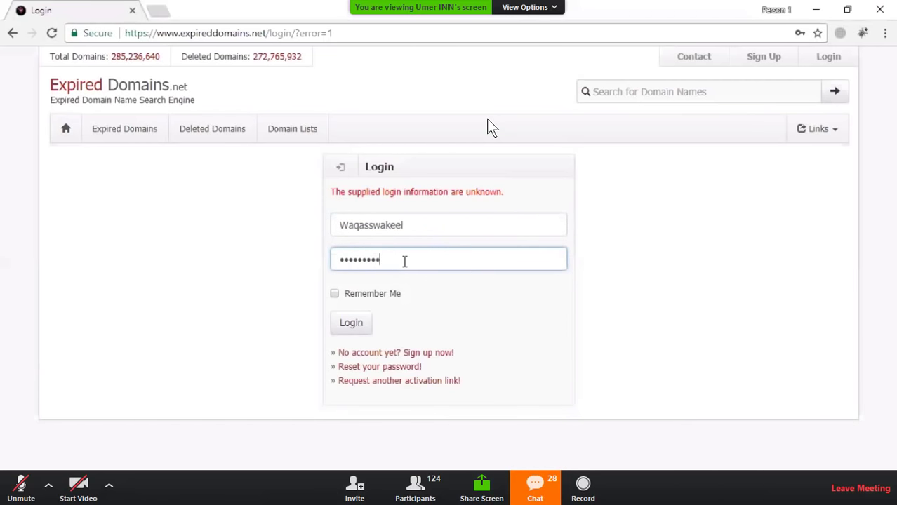
{"action": "key", "text": "Return"}
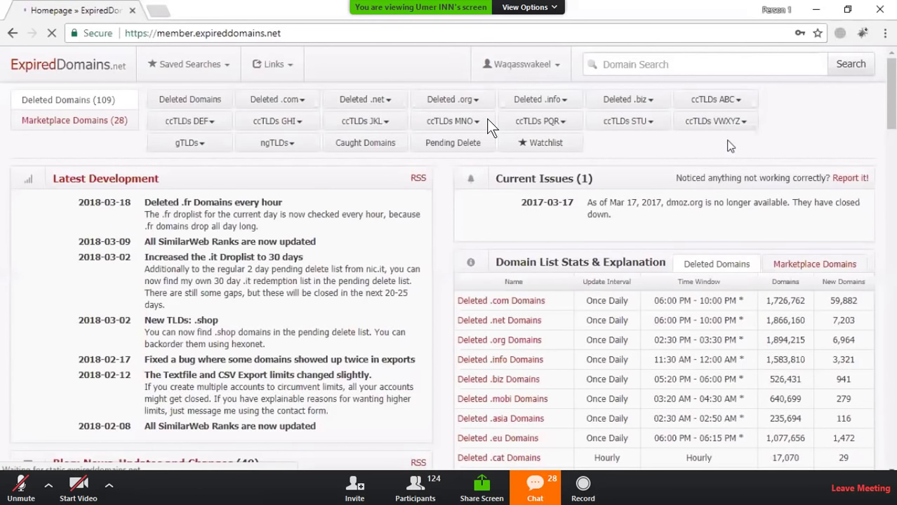
Step: Run a member-area keyword search for 'Golf', listing about 379,191 domains
{"action": "left_click", "coordinate": [753, 64]}
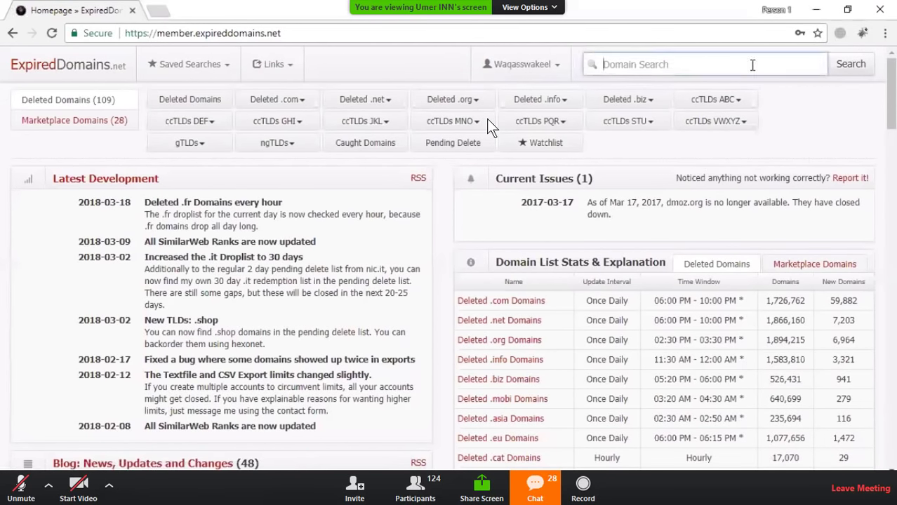
{"action": "type", "text": "Golf"}
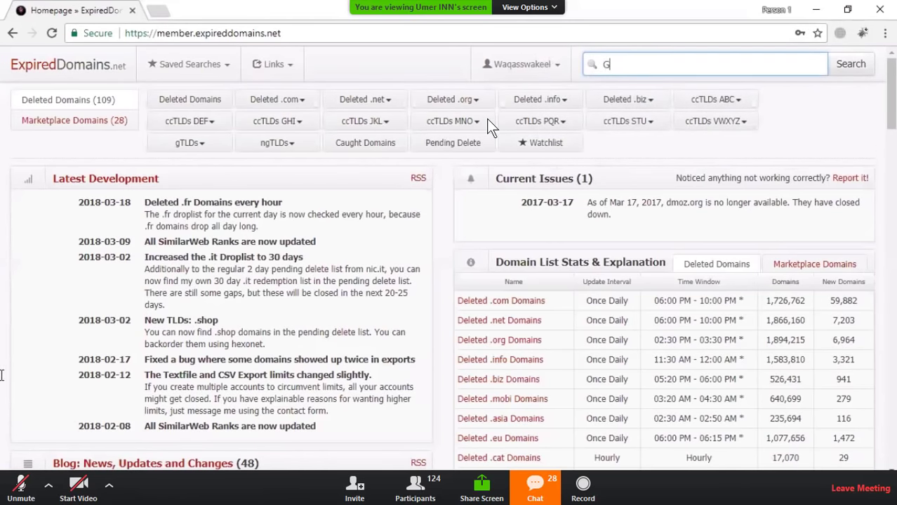
{"action": "key", "text": "Return"}
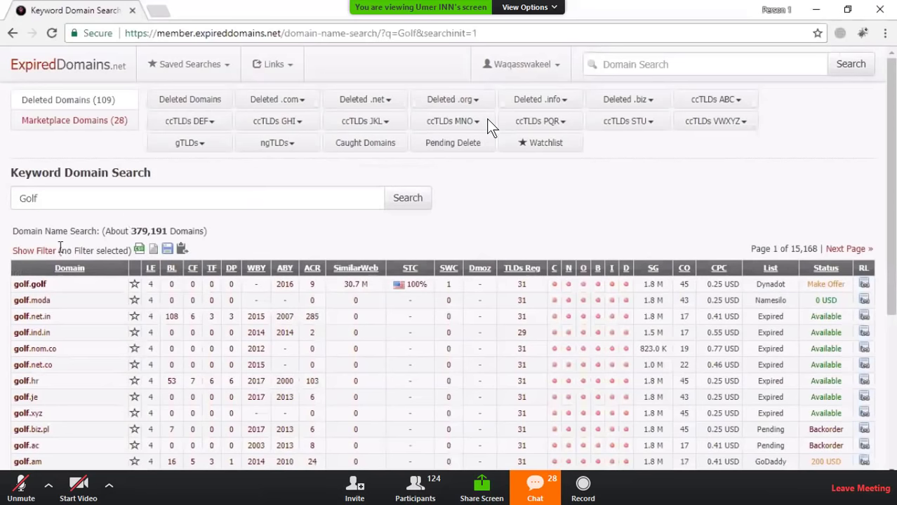
Step: Show the Golf search filters and tick the Deleted Domains list (392,486) as the source
{"action": "left_click", "coordinate": [42, 250]}
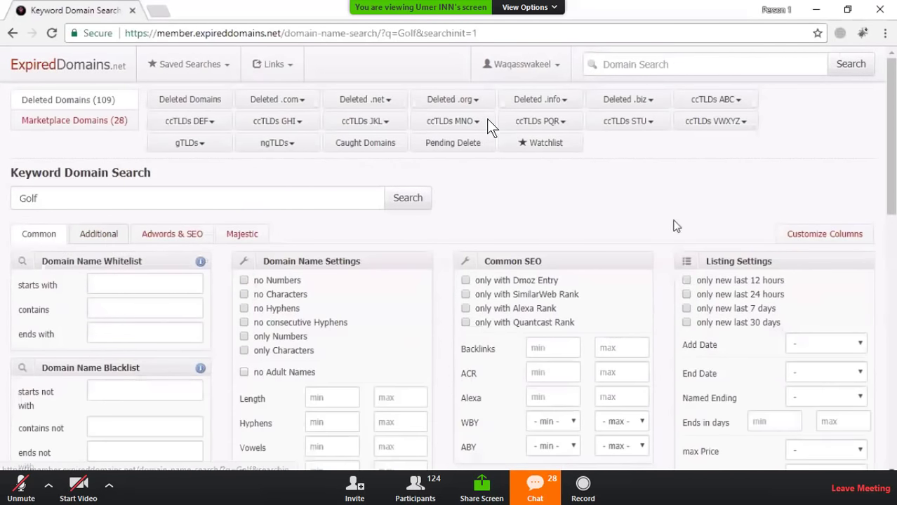
{"action": "scroll", "coordinate": [685, 211], "scroll_direction": "down", "scroll_amount": 2}
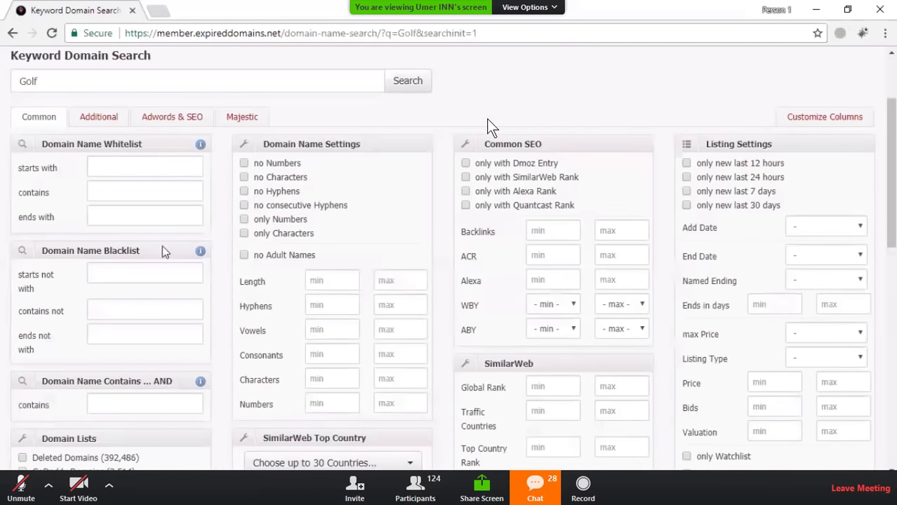
{"action": "scroll", "coordinate": [183, 320], "scroll_direction": "down", "scroll_amount": 1}
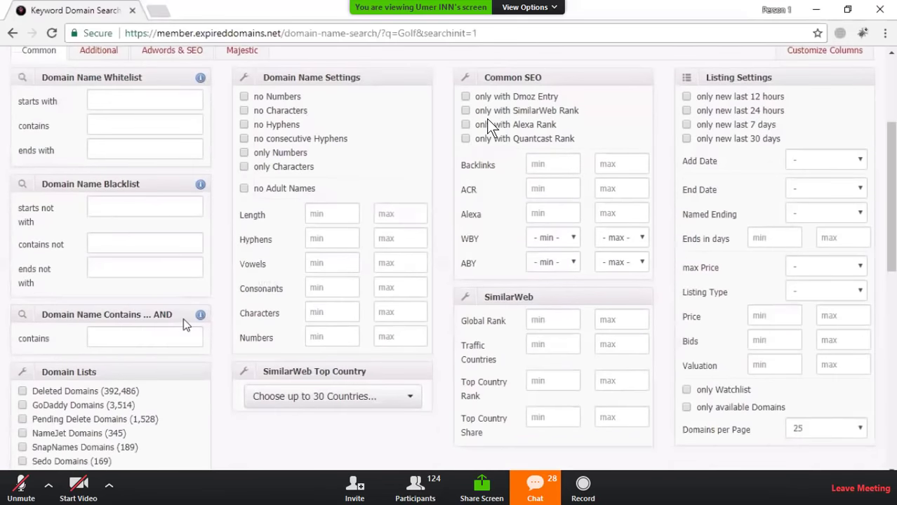
{"action": "scroll", "coordinate": [186, 324], "scroll_direction": "down", "scroll_amount": 2}
{"action": "left_click", "coordinate": [84, 226]}
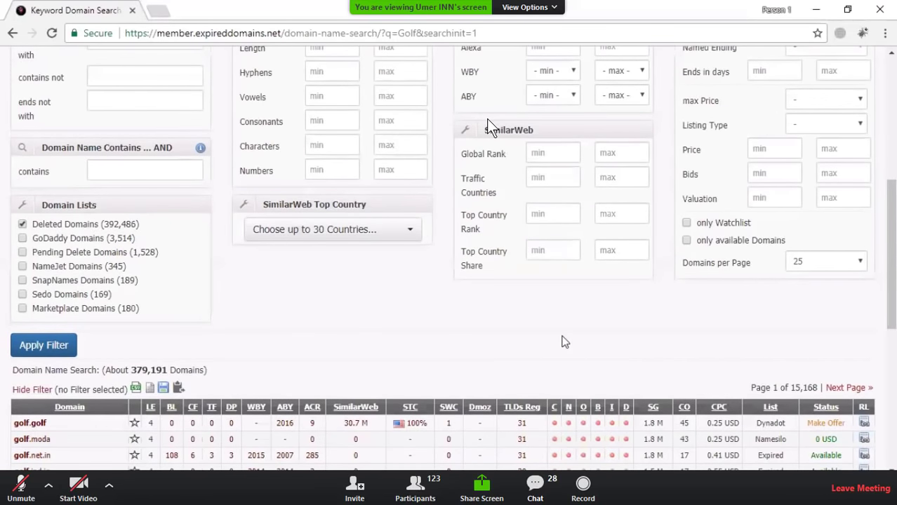
{"action": "scroll", "coordinate": [565, 342], "scroll_direction": "up", "scroll_amount": 2}
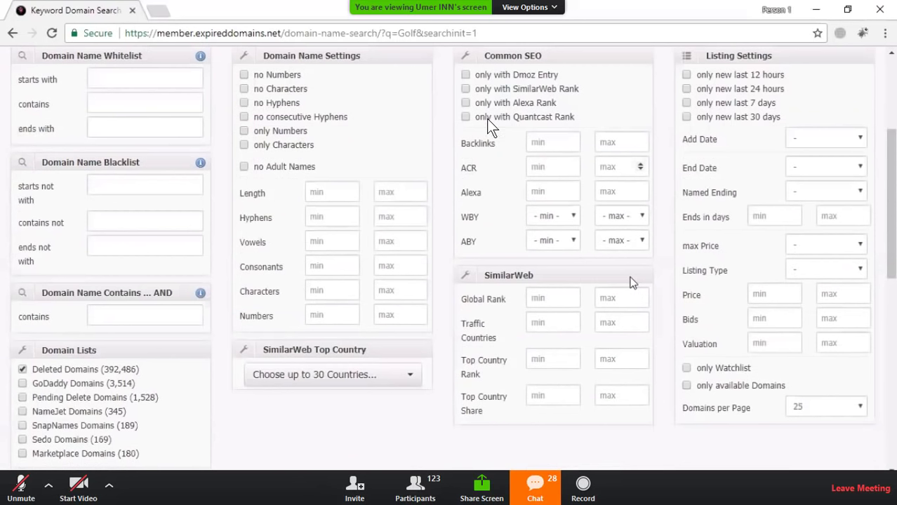
{"action": "scroll", "coordinate": [380, 298], "scroll_direction": "up", "scroll_amount": 1}
{"action": "scroll", "coordinate": [379, 301], "scroll_direction": "down", "scroll_amount": 2}
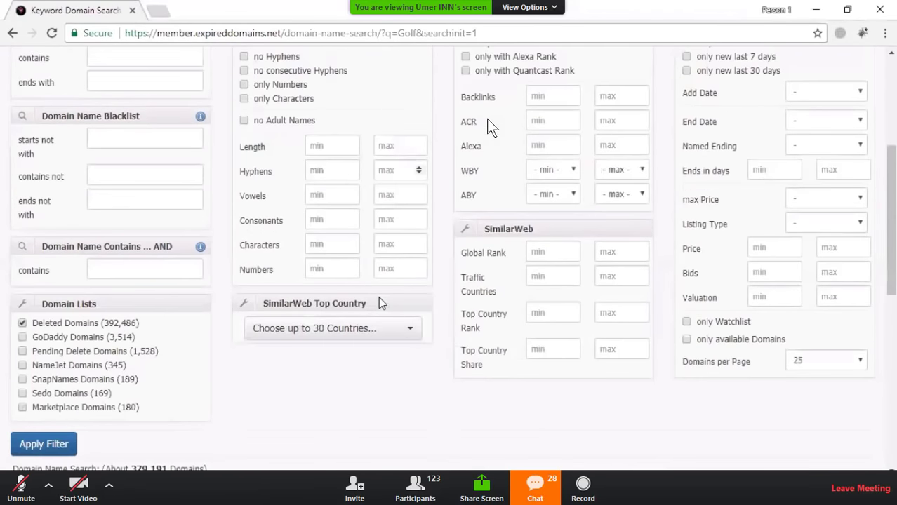
{"action": "scroll", "coordinate": [378, 297], "scroll_direction": "down", "scroll_amount": 1}
{"action": "scroll", "coordinate": [611, 197], "scroll_direction": "up", "scroll_amount": 2}
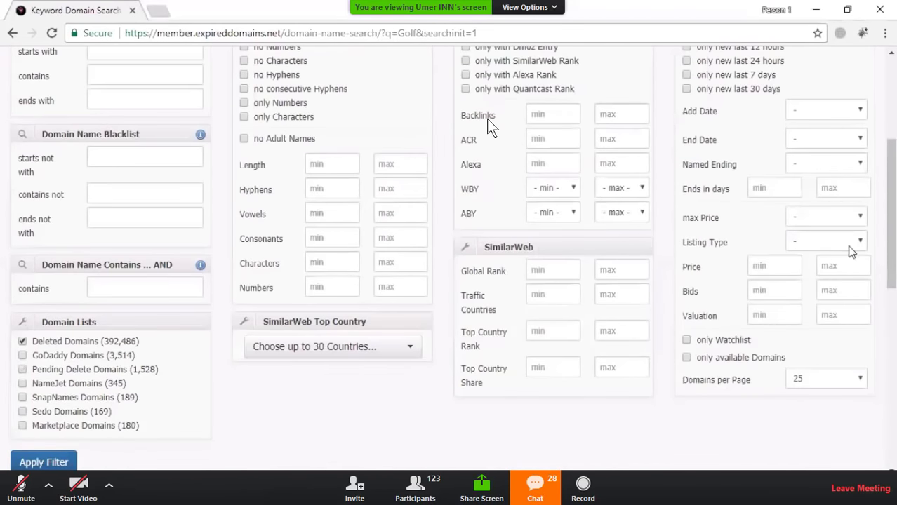
{"action": "scroll", "coordinate": [740, 316], "scroll_direction": "up", "scroll_amount": 2}
{"action": "scroll", "coordinate": [740, 328], "scroll_direction": "down", "scroll_amount": 2}
{"action": "scroll", "coordinate": [740, 330], "scroll_direction": "up", "scroll_amount": 2}
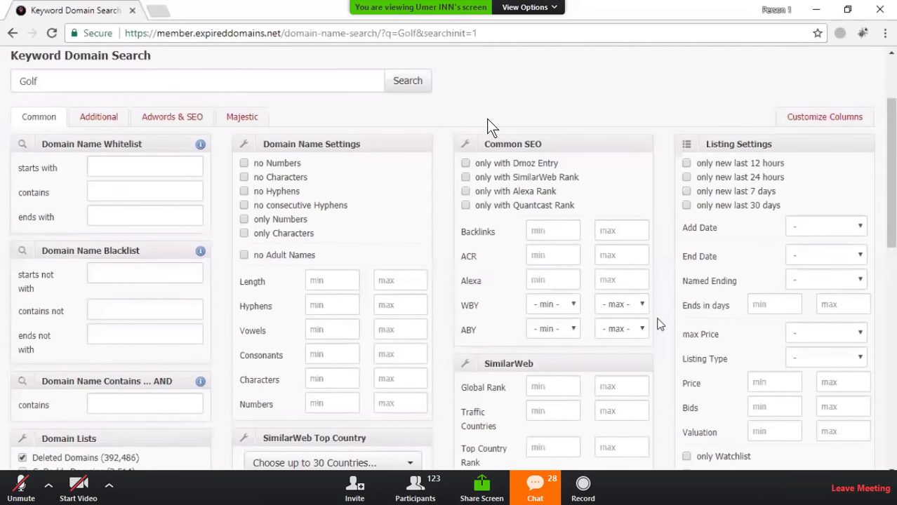
{"action": "scroll", "coordinate": [660, 325], "scroll_direction": "down", "scroll_amount": 2}
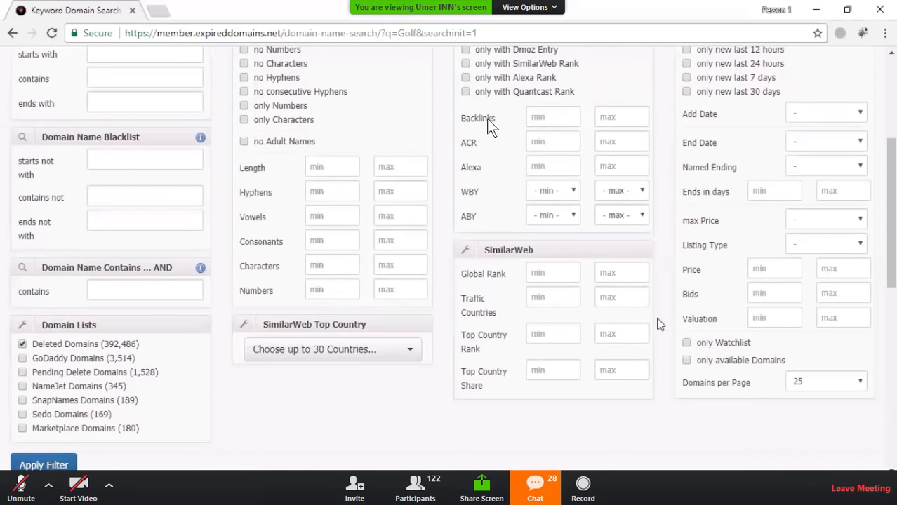
{"action": "scroll", "coordinate": [178, 158], "scroll_direction": "down", "scroll_amount": 2}
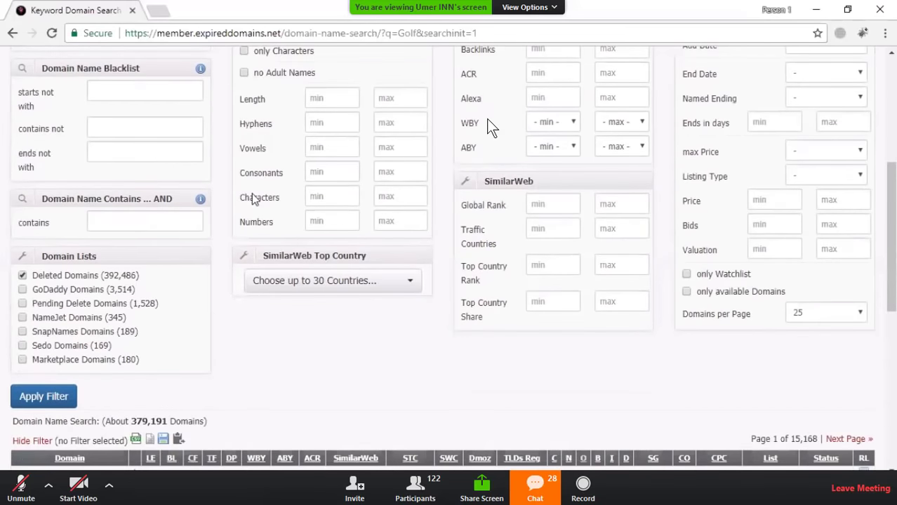
{"action": "scroll", "coordinate": [323, 268], "scroll_direction": "up", "scroll_amount": 4}
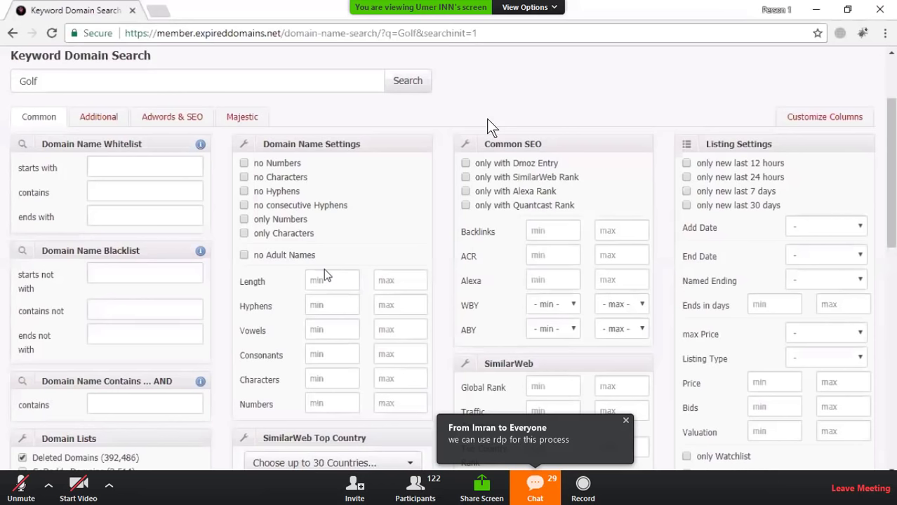
Step: Exclude domain names with numbers, characters, hyphens and consecutive hyphens from the Golf search
{"action": "left_click", "coordinate": [277, 163]}
{"action": "left_click", "coordinate": [295, 177]}
{"action": "left_click", "coordinate": [288, 191]}
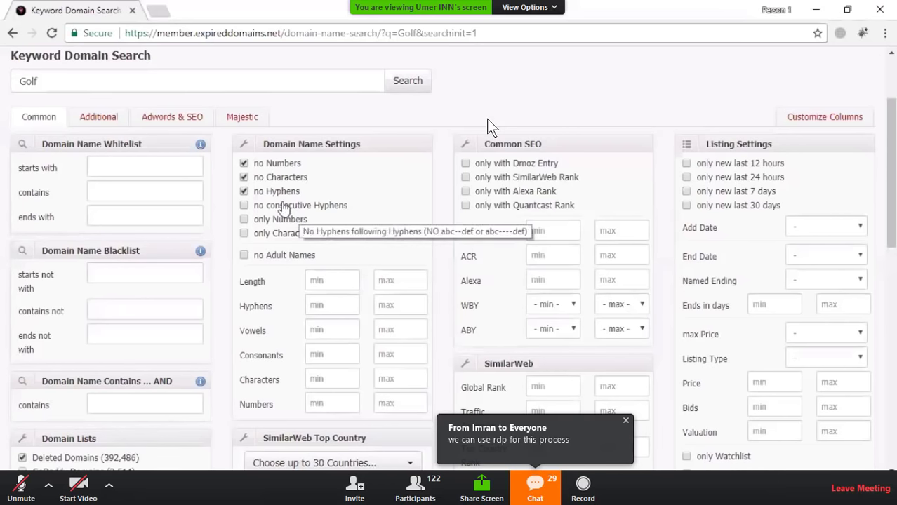
{"action": "left_click", "coordinate": [283, 210]}
{"action": "left_click", "coordinate": [283, 209]}
{"action": "left_click", "coordinate": [283, 211]}
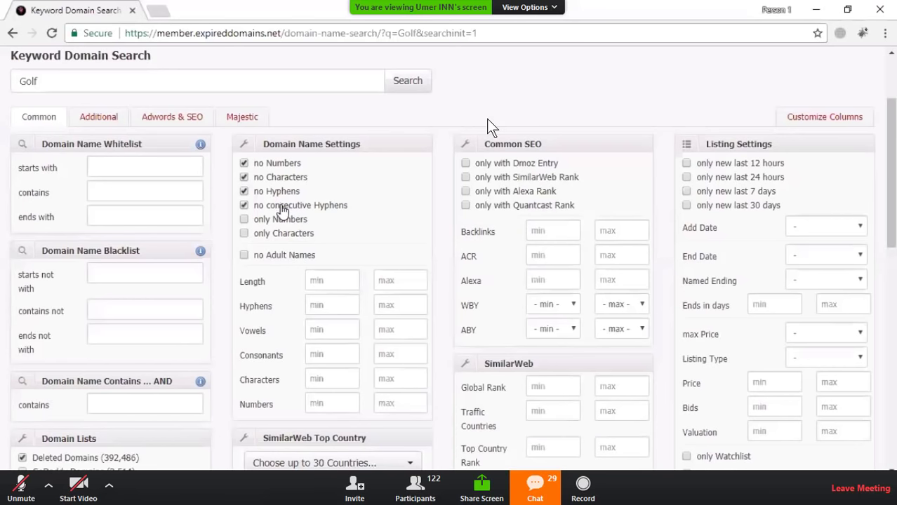
{"action": "left_click", "coordinate": [285, 209]}
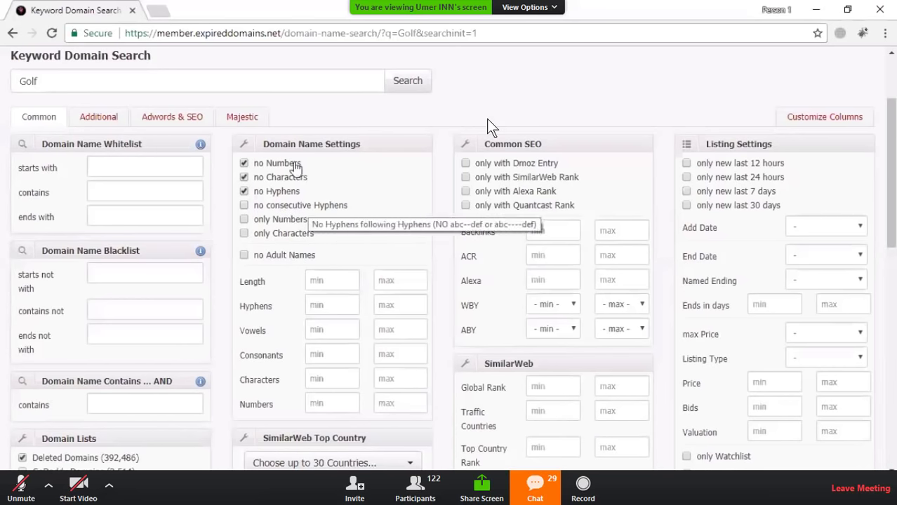
{"action": "left_click", "coordinate": [277, 205]}
{"action": "scroll", "coordinate": [176, 260], "scroll_direction": "down", "scroll_amount": 2}
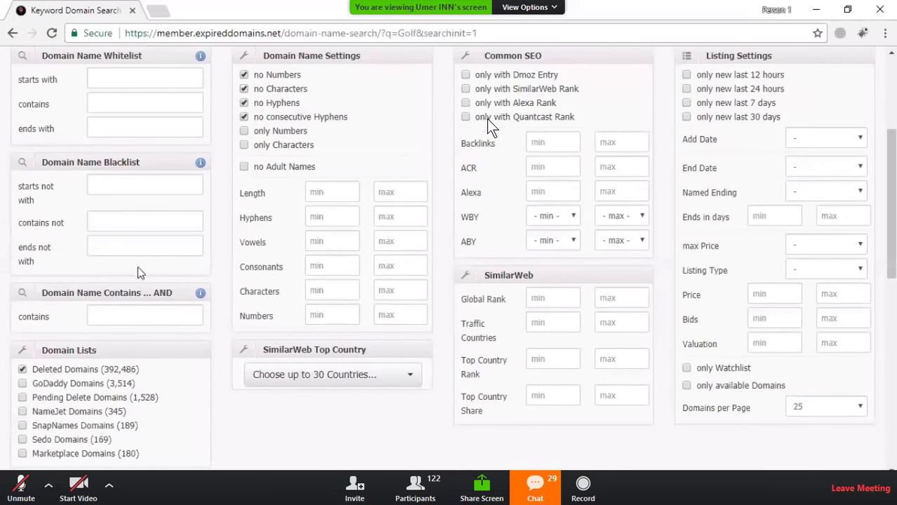
{"action": "scroll", "coordinate": [45, 362], "scroll_direction": "down", "scroll_amount": 3}
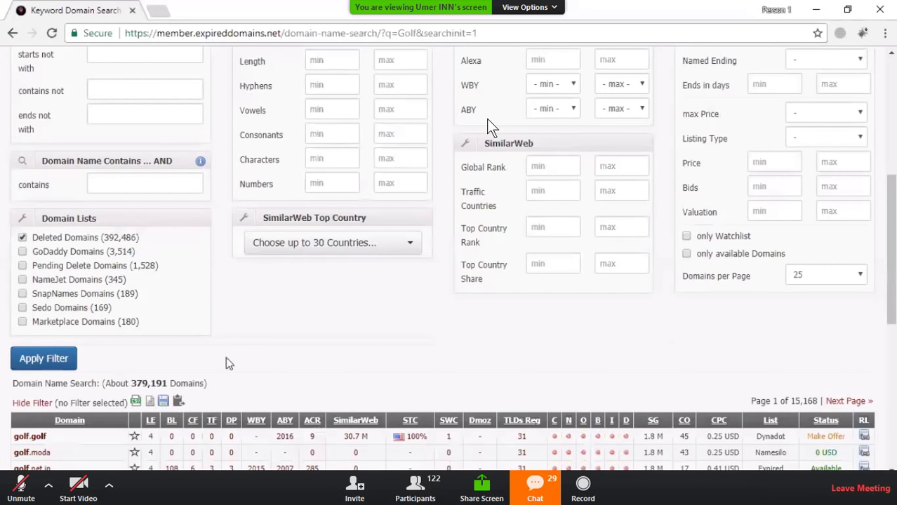
{"action": "scroll", "coordinate": [226, 355], "scroll_direction": "down", "scroll_amount": 5}
{"action": "scroll", "coordinate": [226, 356], "scroll_direction": "up", "scroll_amount": 5}
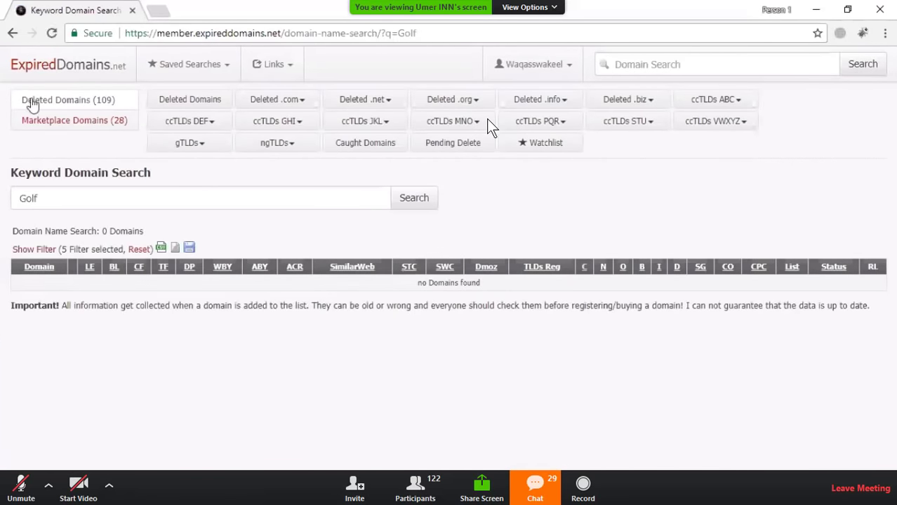
Step: Reapply the Golf search filters, now 2 selected, still returning 0 domains
{"action": "left_click", "coordinate": [33, 250]}
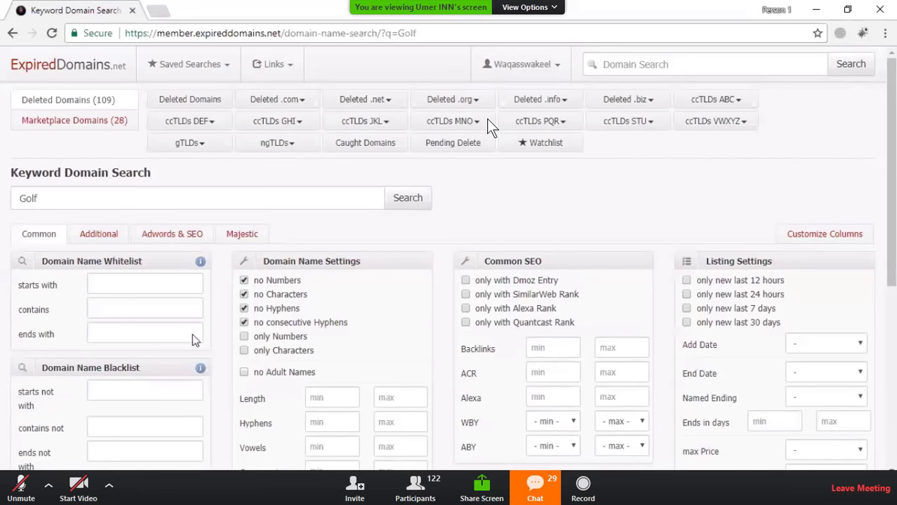
{"action": "scroll", "coordinate": [195, 337], "scroll_direction": "down", "scroll_amount": 2}
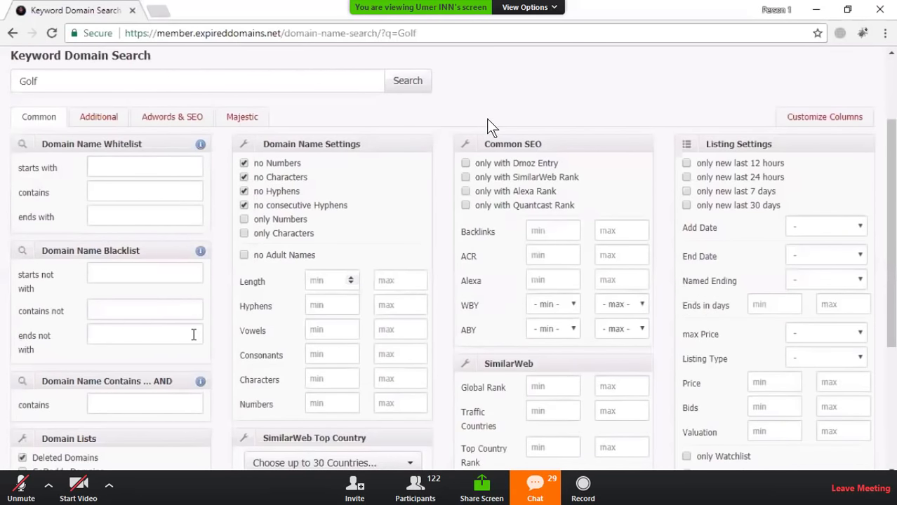
{"action": "scroll", "coordinate": [491, 127], "scroll_direction": "down", "scroll_amount": 2}
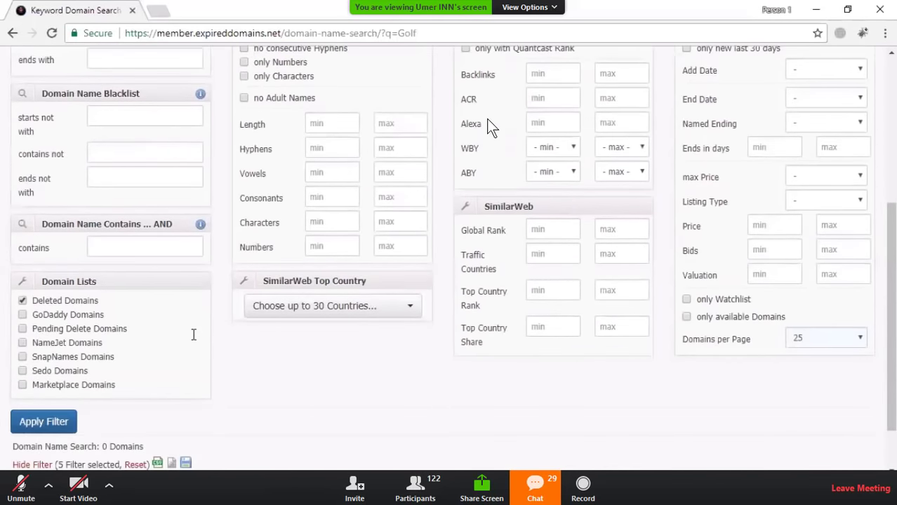
{"action": "scroll", "coordinate": [491, 126], "scroll_direction": "down", "scroll_amount": 1}
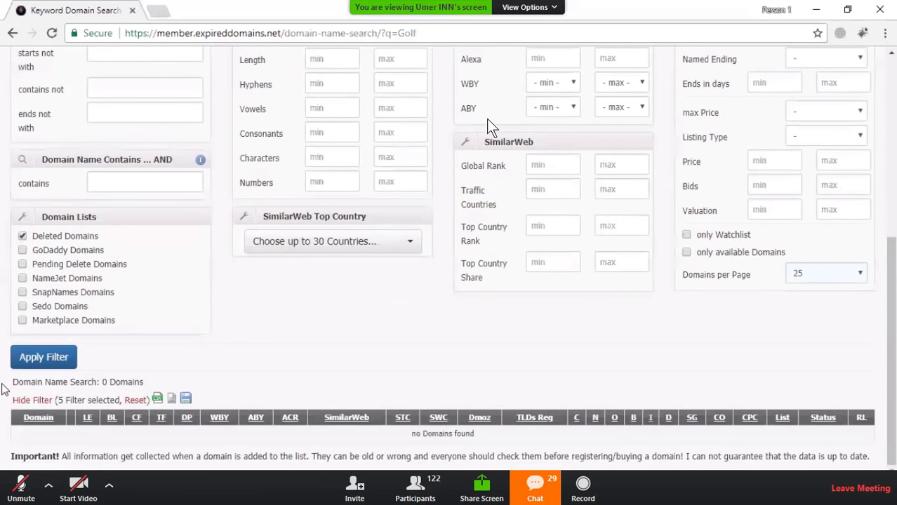
{"action": "left_click", "coordinate": [14, 349]}
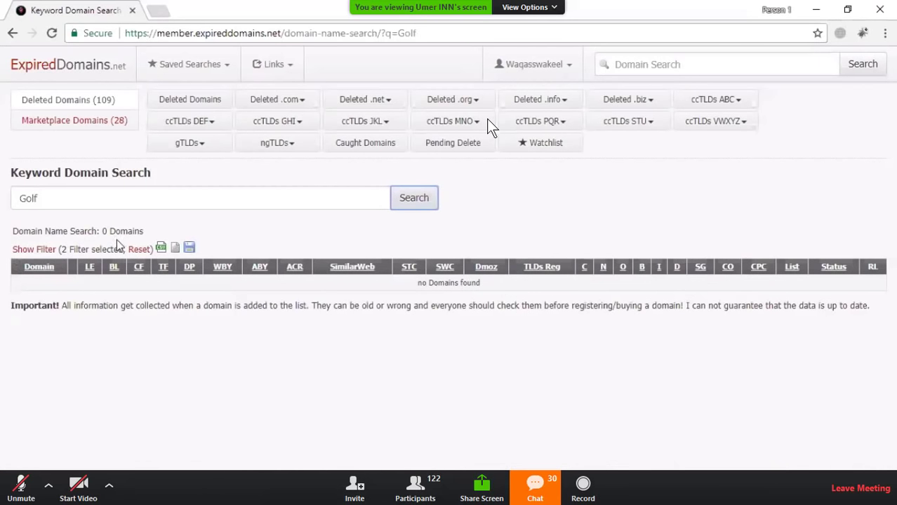
Step: Rerun the Golf search, returning about 21 available domains with 7 filters, e.g. vinasdelgolf.com
{"action": "key", "text": "Return"}
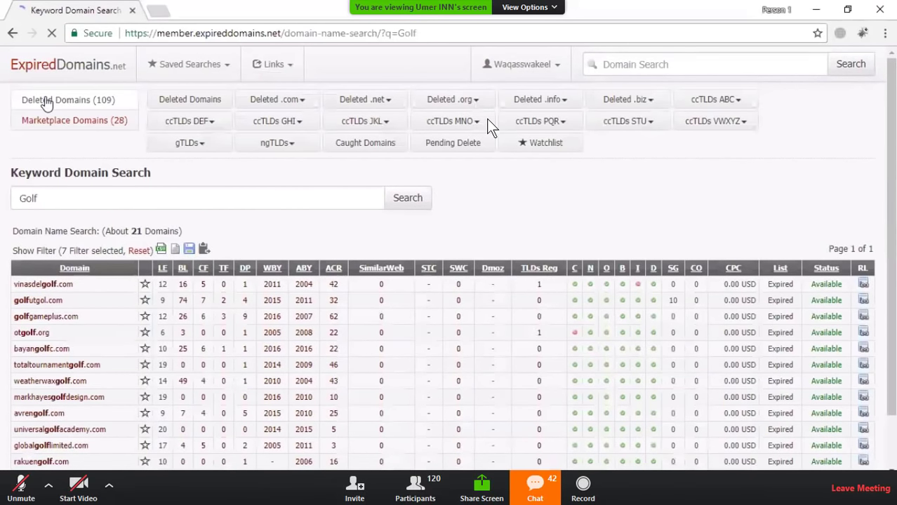
{"action": "scroll", "coordinate": [50, 100], "scroll_direction": "down", "scroll_amount": 2}
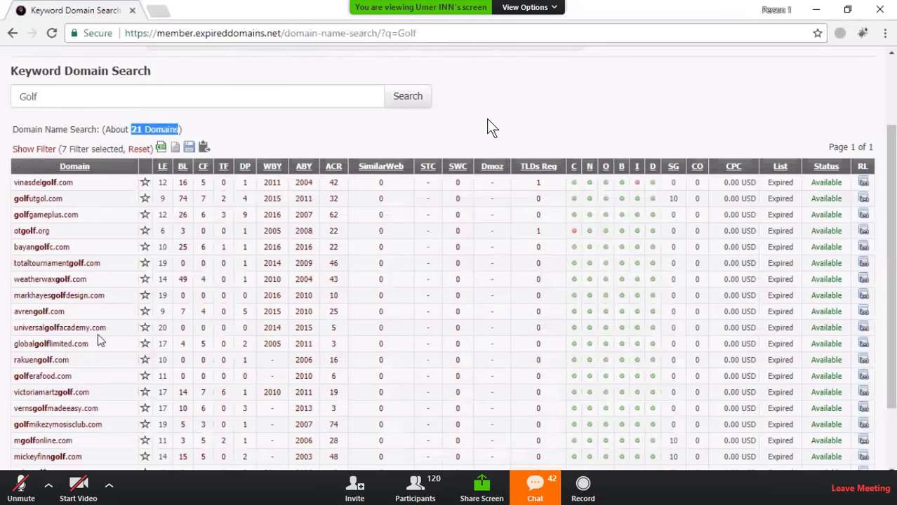
{"action": "scroll", "coordinate": [99, 340], "scroll_direction": "down", "scroll_amount": 2}
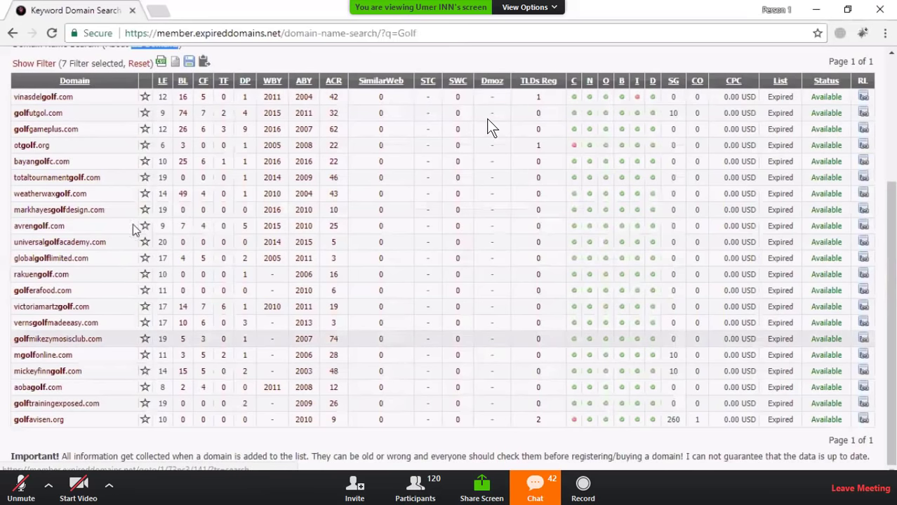
{"action": "scroll", "coordinate": [137, 228], "scroll_direction": "up", "scroll_amount": 2}
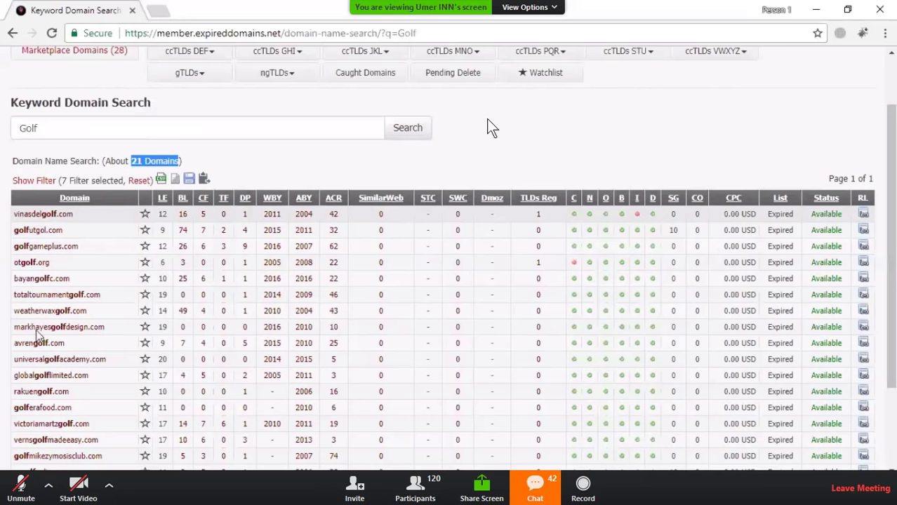
{"action": "scroll", "coordinate": [39, 334], "scroll_direction": "down", "scroll_amount": 2}
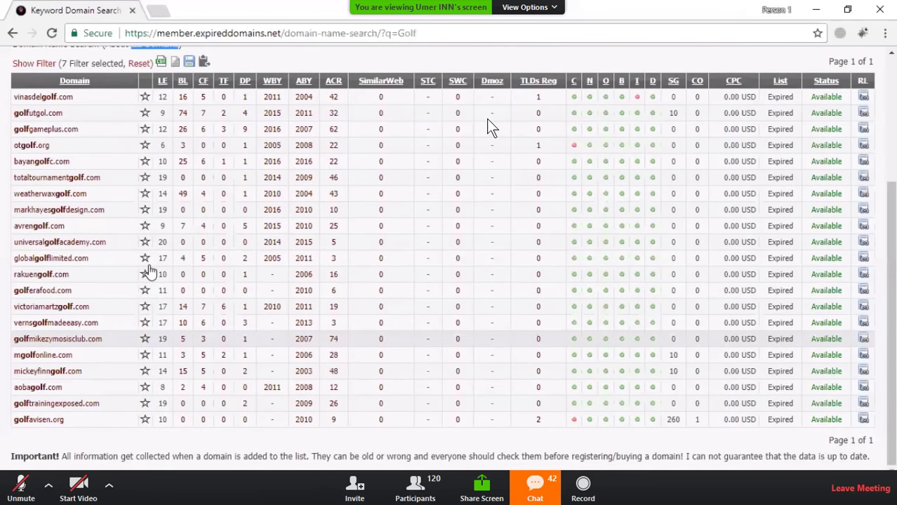
{"action": "scroll", "coordinate": [149, 271], "scroll_direction": "up", "scroll_amount": 2}
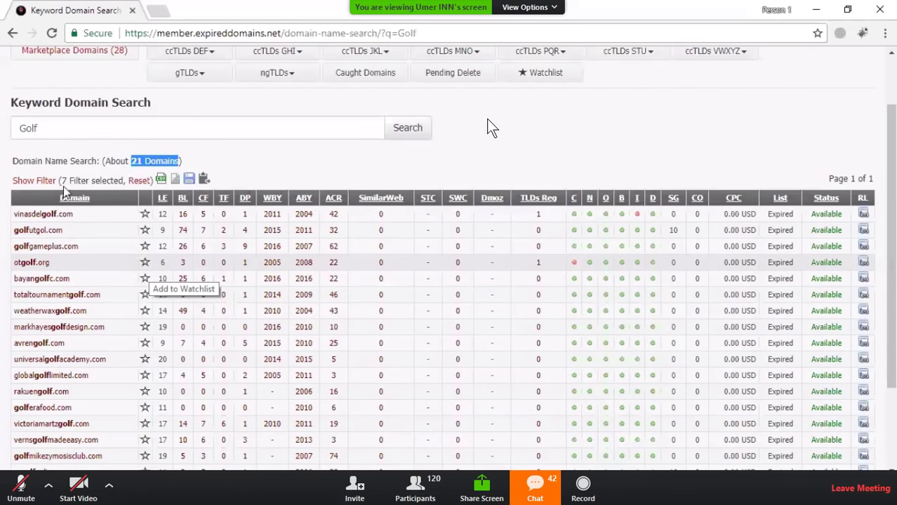
{"action": "scroll", "coordinate": [42, 193], "scroll_direction": "down", "scroll_amount": 2}
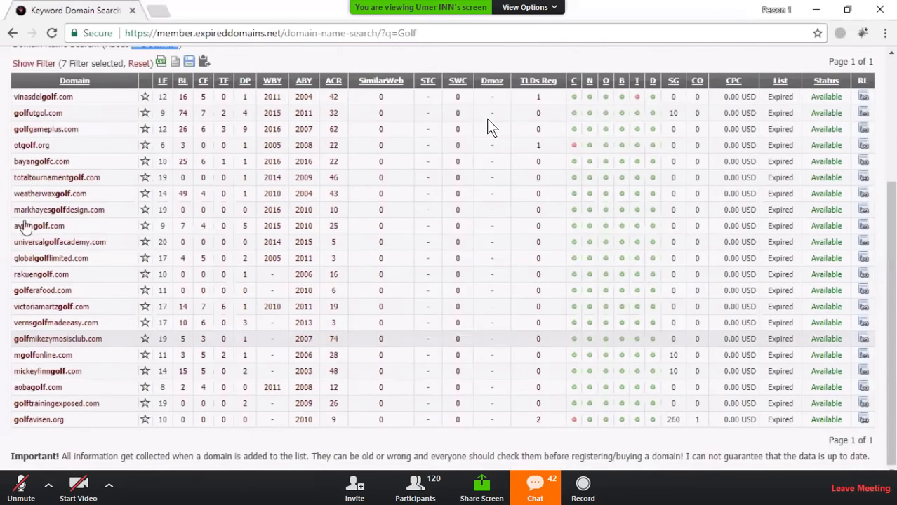
{"action": "scroll", "coordinate": [29, 188], "scroll_direction": "up", "scroll_amount": 2}
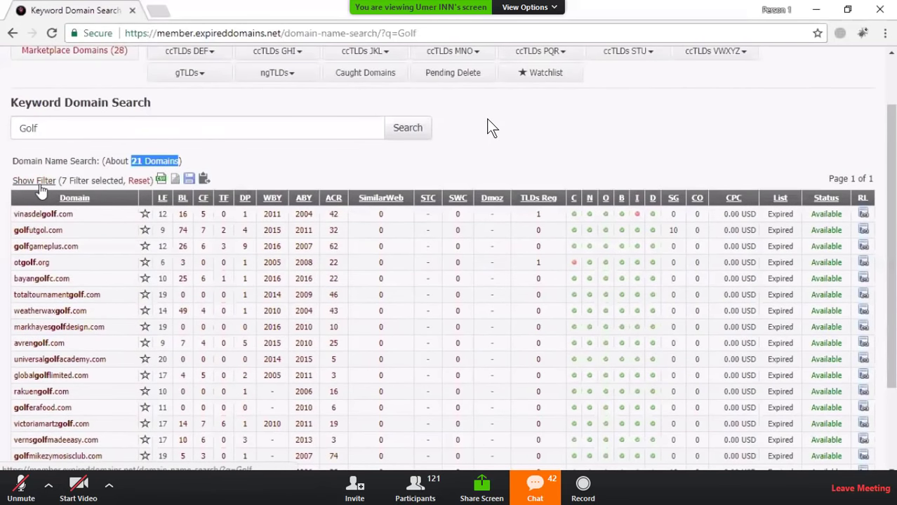
Step: Filter the Golf results to a Majestic Trust Flow minimum of 10
{"action": "left_click", "coordinate": [239, 164]}
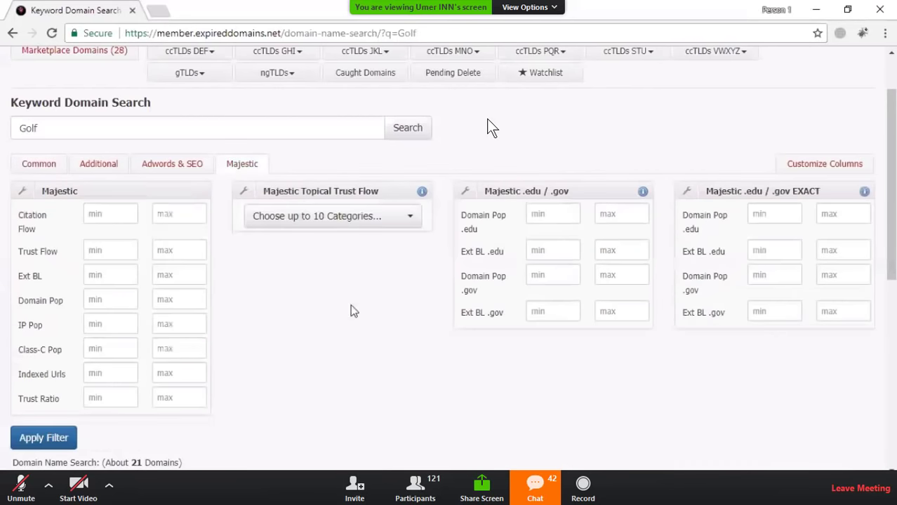
{"action": "scroll", "coordinate": [109, 138], "scroll_direction": "down", "scroll_amount": 2}
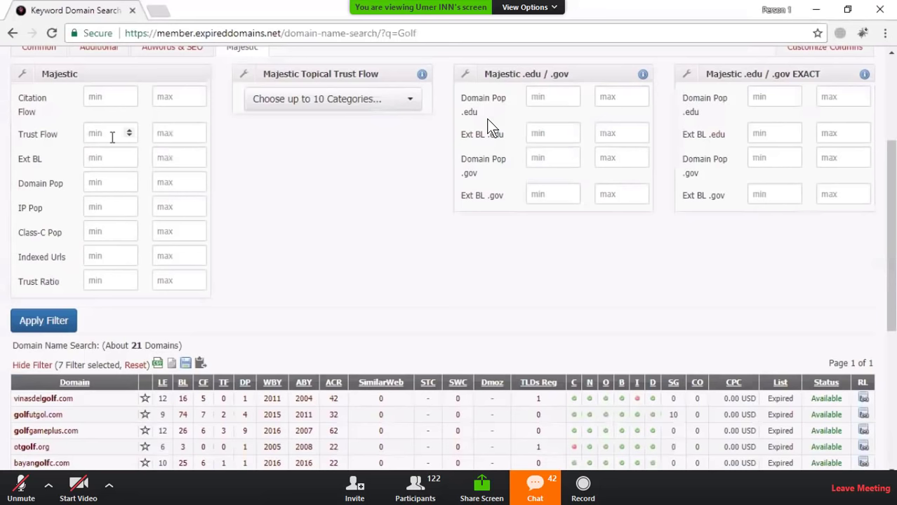
{"action": "left_click", "coordinate": [111, 136]}
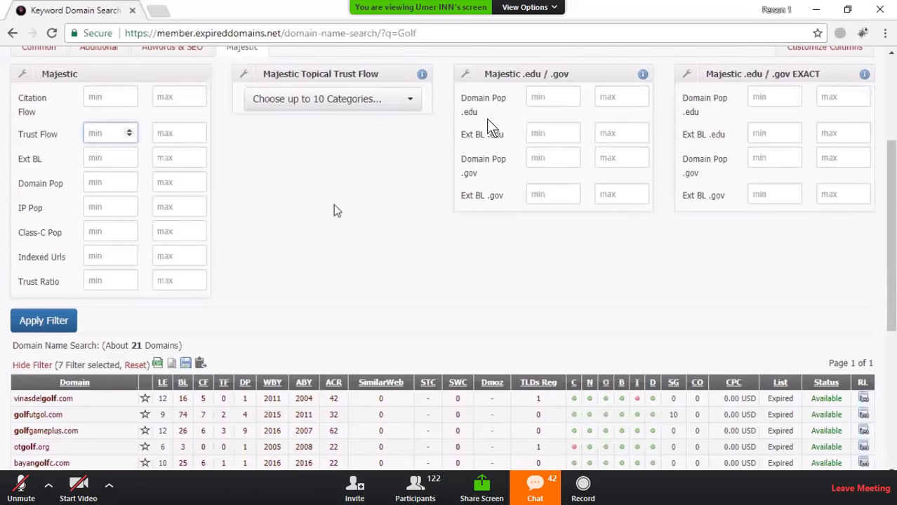
{"action": "type", "text": "10"}
{"action": "left_click", "coordinate": [40, 323]}
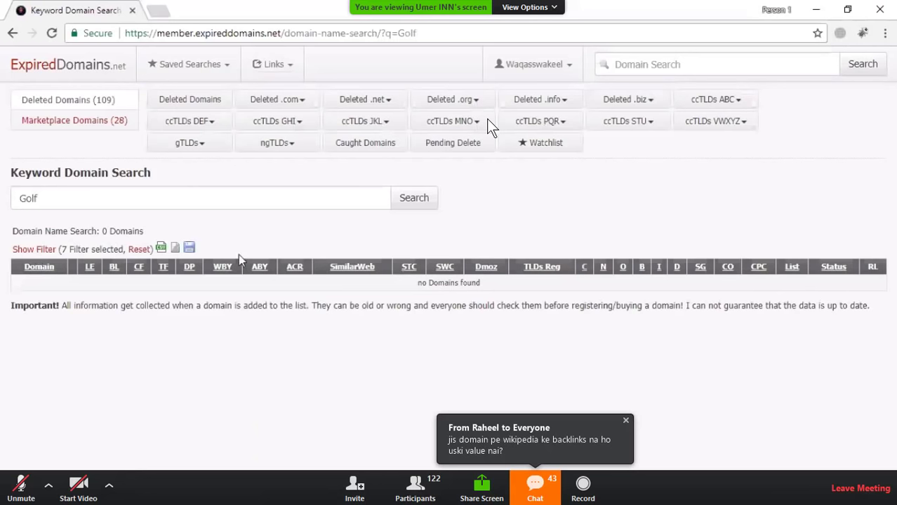
Step: Lower the Majestic Trust Flow minimum from 10 to 5
{"action": "left_click", "coordinate": [34, 249]}
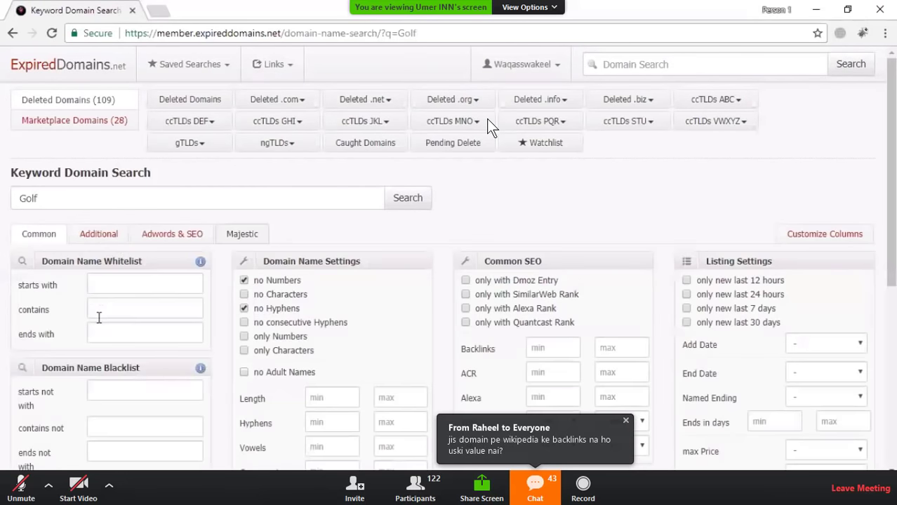
{"action": "left_click", "coordinate": [243, 234]}
{"action": "left_click", "coordinate": [106, 320]}
{"action": "type", "text": "10"}
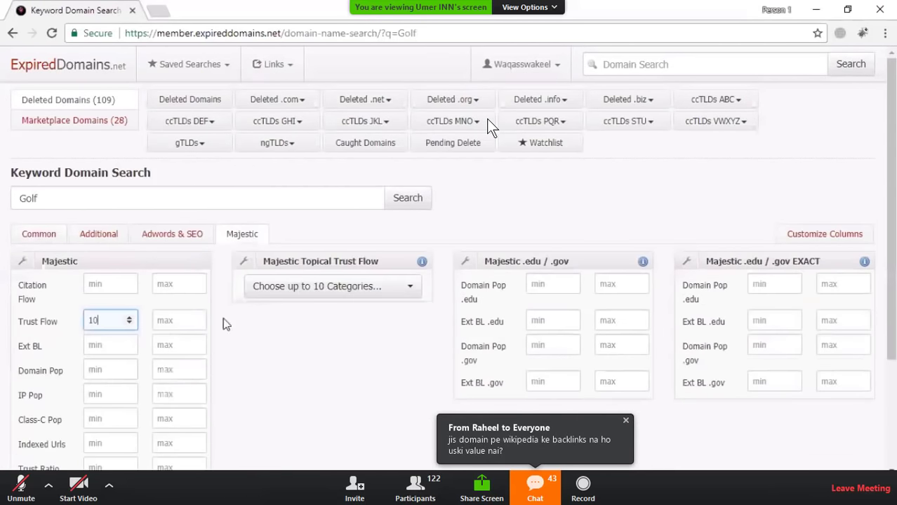
{"action": "key", "text": "ctrl+a"}
{"action": "type", "text": "5"}
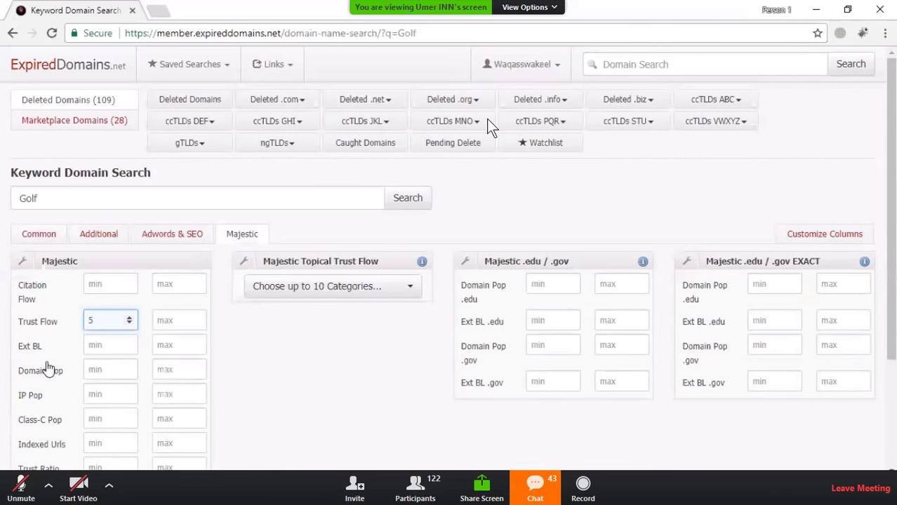
{"action": "scroll", "coordinate": [96, 390], "scroll_direction": "down", "scroll_amount": 2}
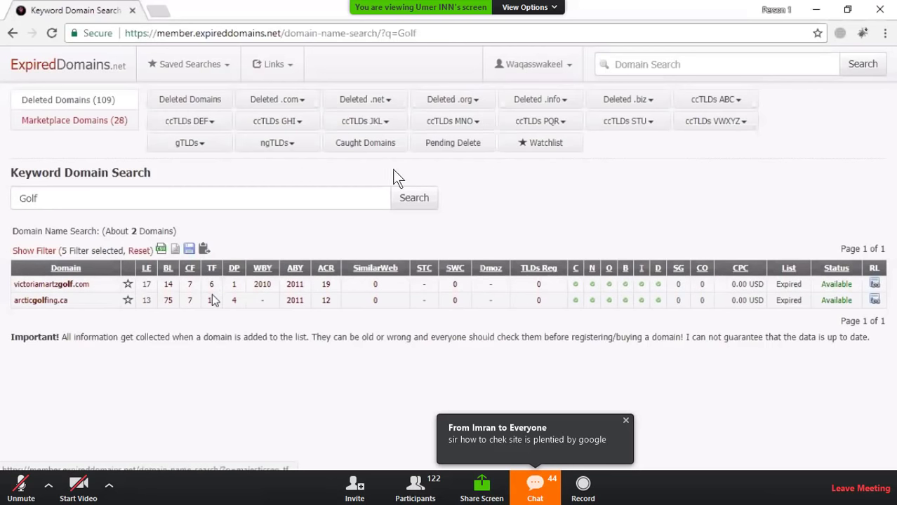
{"action": "left_click", "coordinate": [535, 485]}
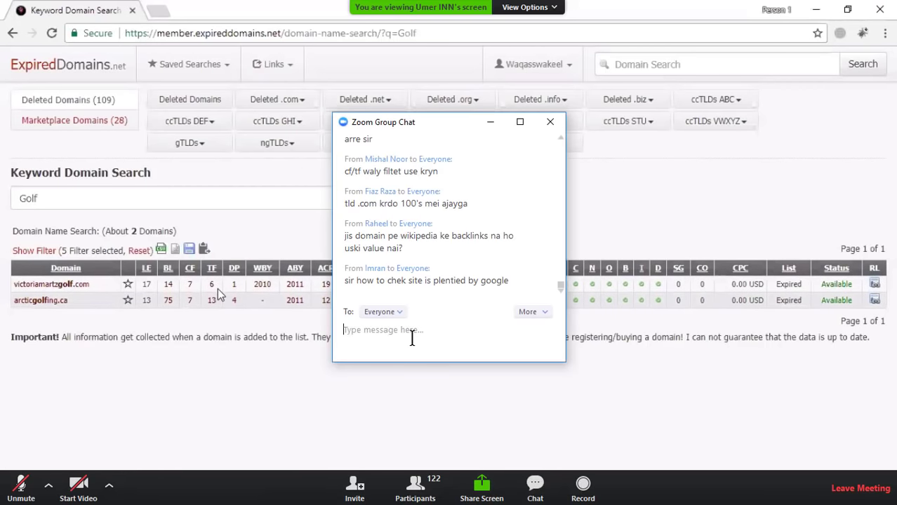
{"action": "type", "text": "sir"}
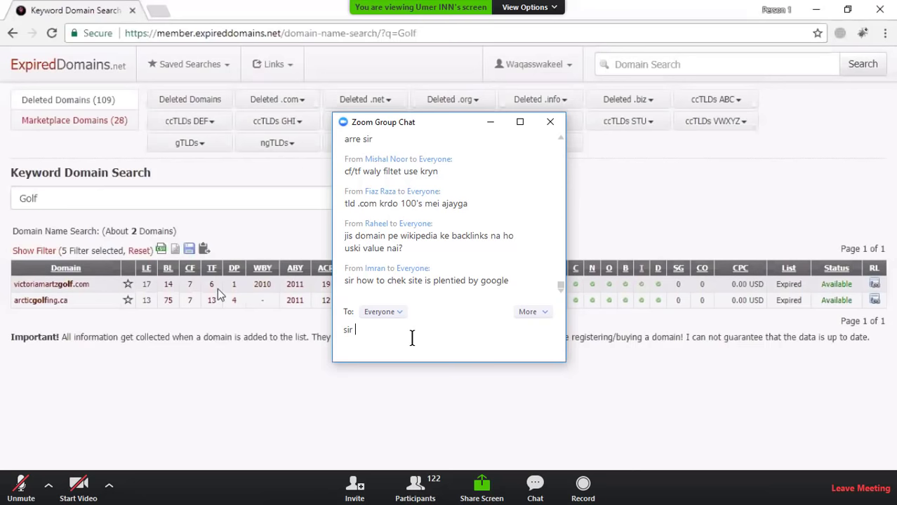
{"action": "key", "text": "BackSpace"}
{"action": "key", "text": "BackSpace"}
{"action": "key", "text": "BackSpace"}
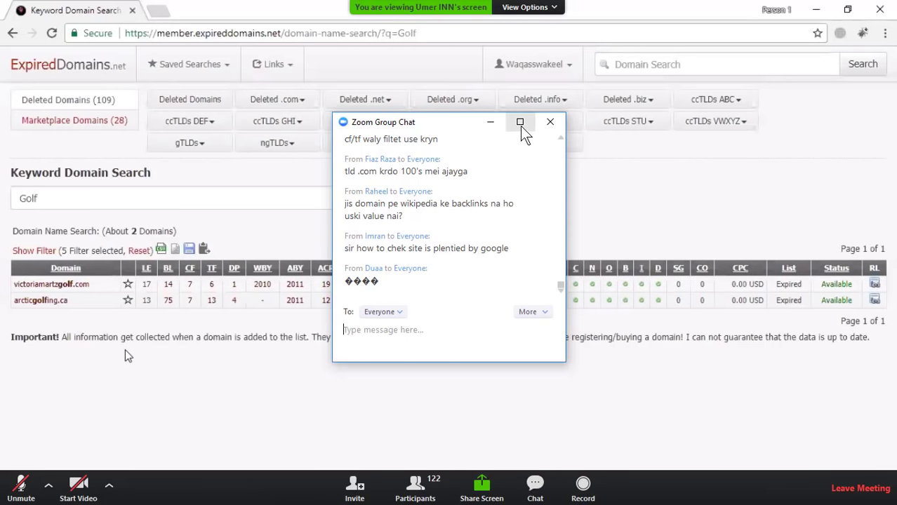
{"action": "left_click", "coordinate": [491, 127]}
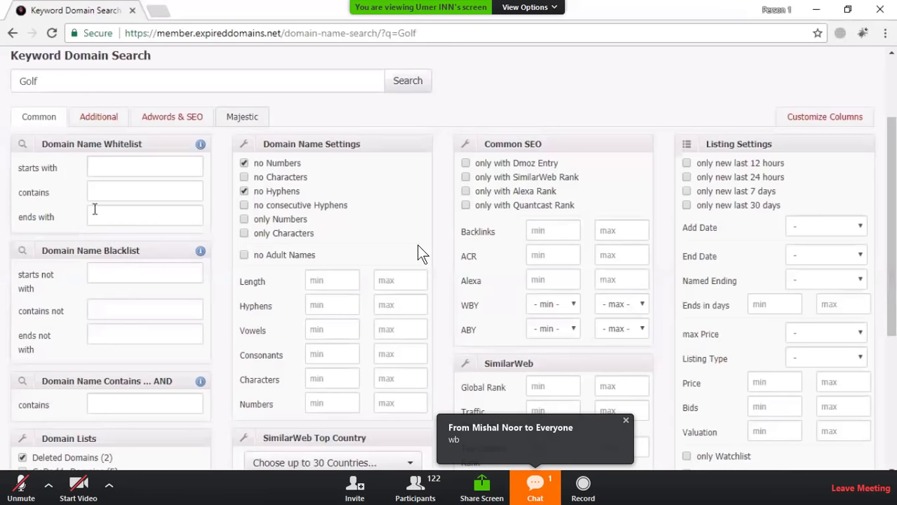
Step: In the group chat, send a message saying a colleague had explained a method
{"action": "left_click", "coordinate": [481, 435]}
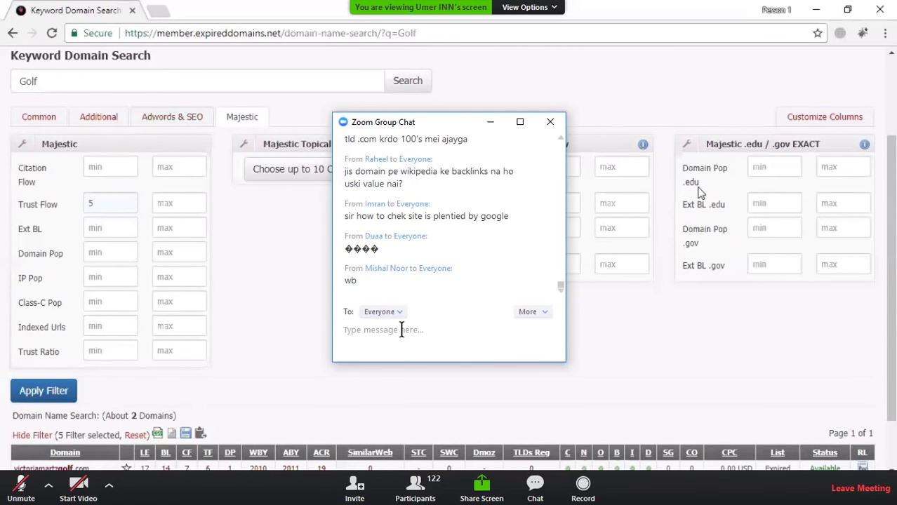
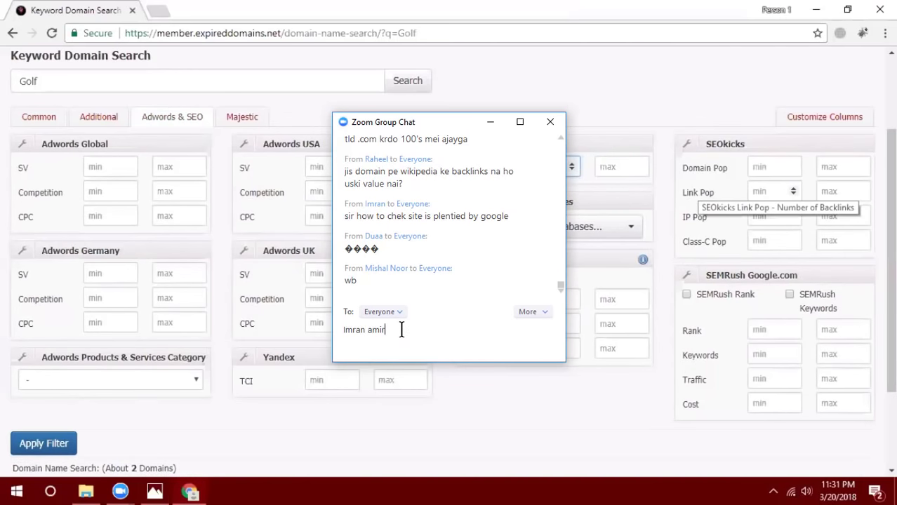
{"action": "type", "text": " bha ny aik "}
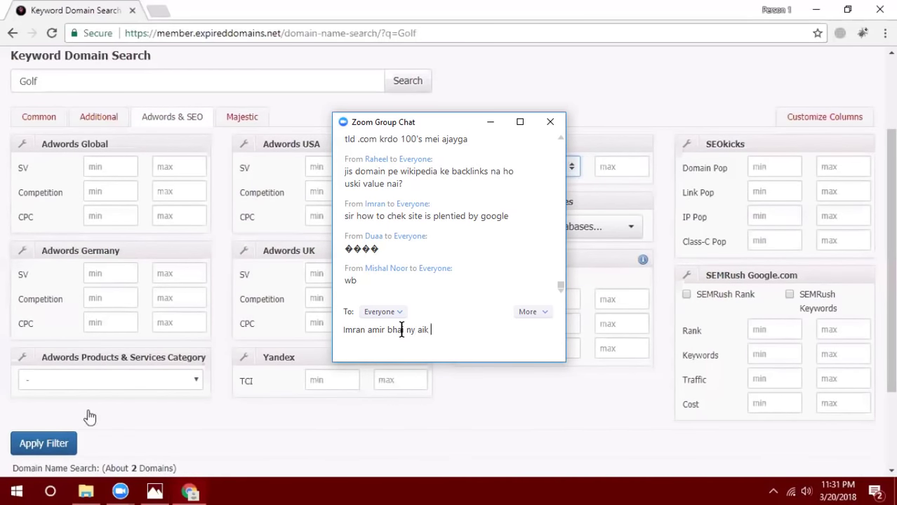
{"action": "type", "text": "method btaya tha"}
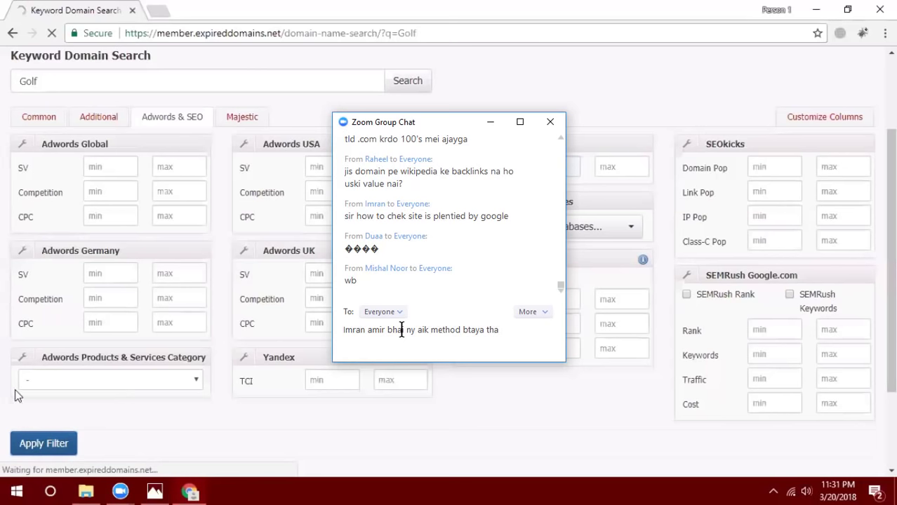
{"action": "key", "text": "Return"}
Step: Send a follow-up chat message about checking whether a domain is penalized
{"action": "type", "text": "domain"}
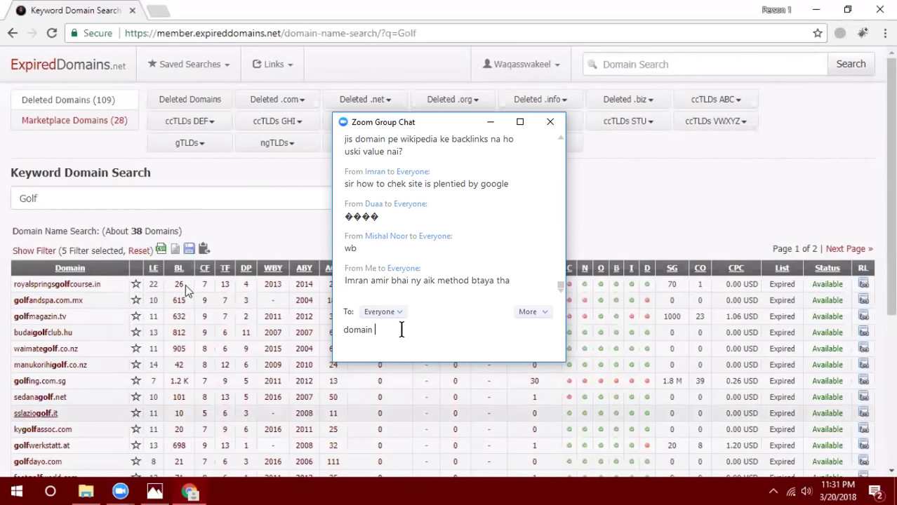
{"action": "type", "text": " k"}
{"action": "key", "text": "BackSpace"}
{"action": "type", "text": "ko check karny k "}
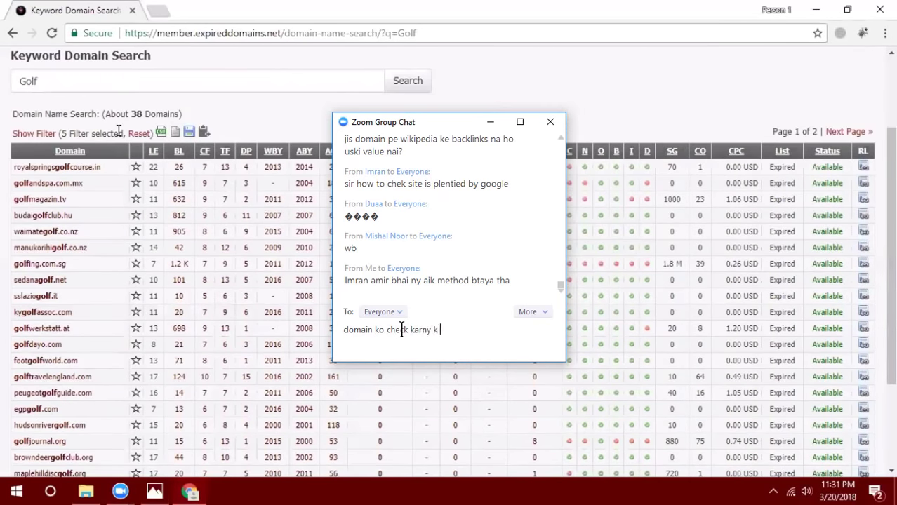
{"action": "type", "text": "liye k wo penalized"}
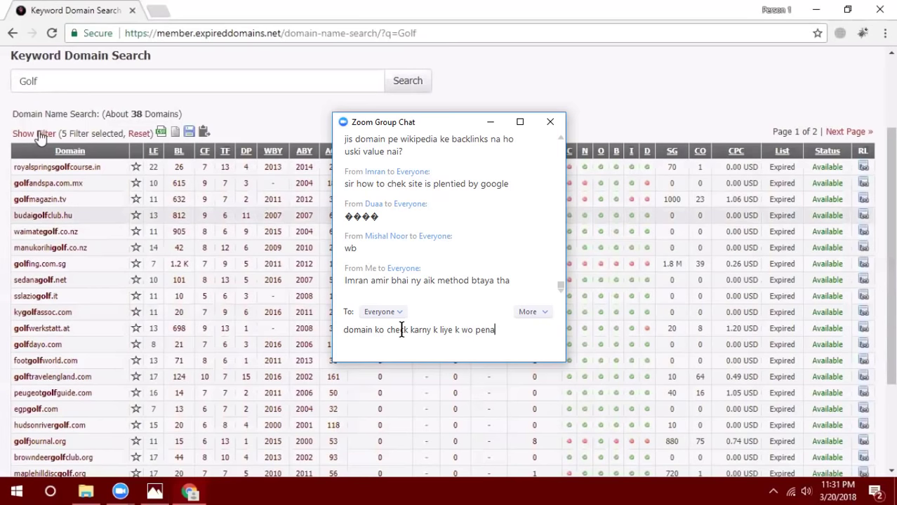
{"action": "type", "text": "ni"}
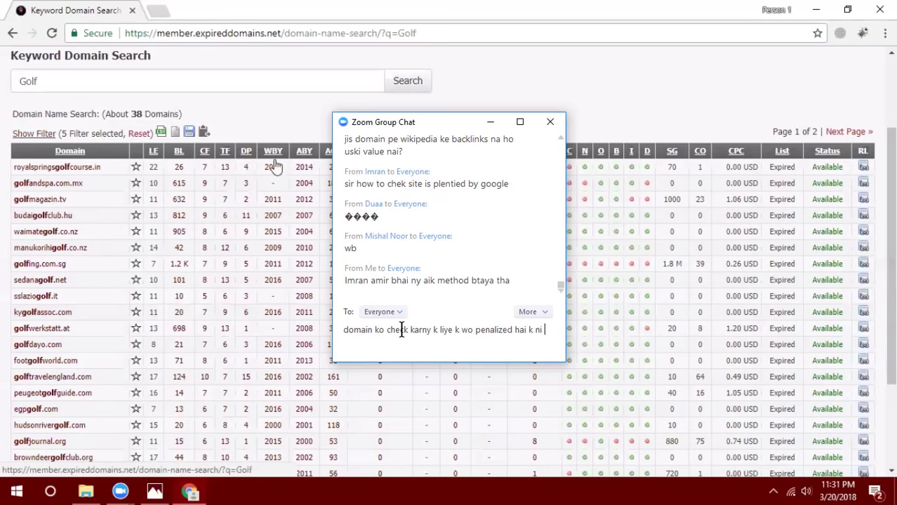
{"action": "key", "text": "Return"}
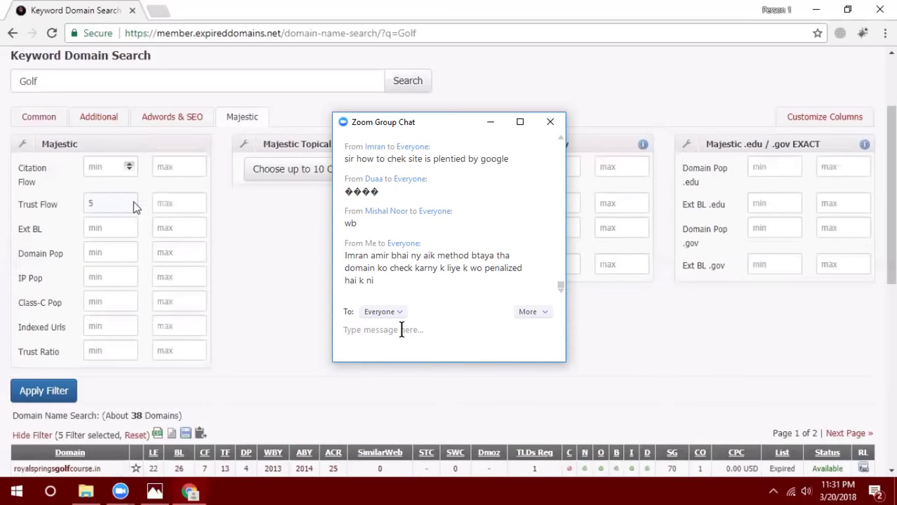